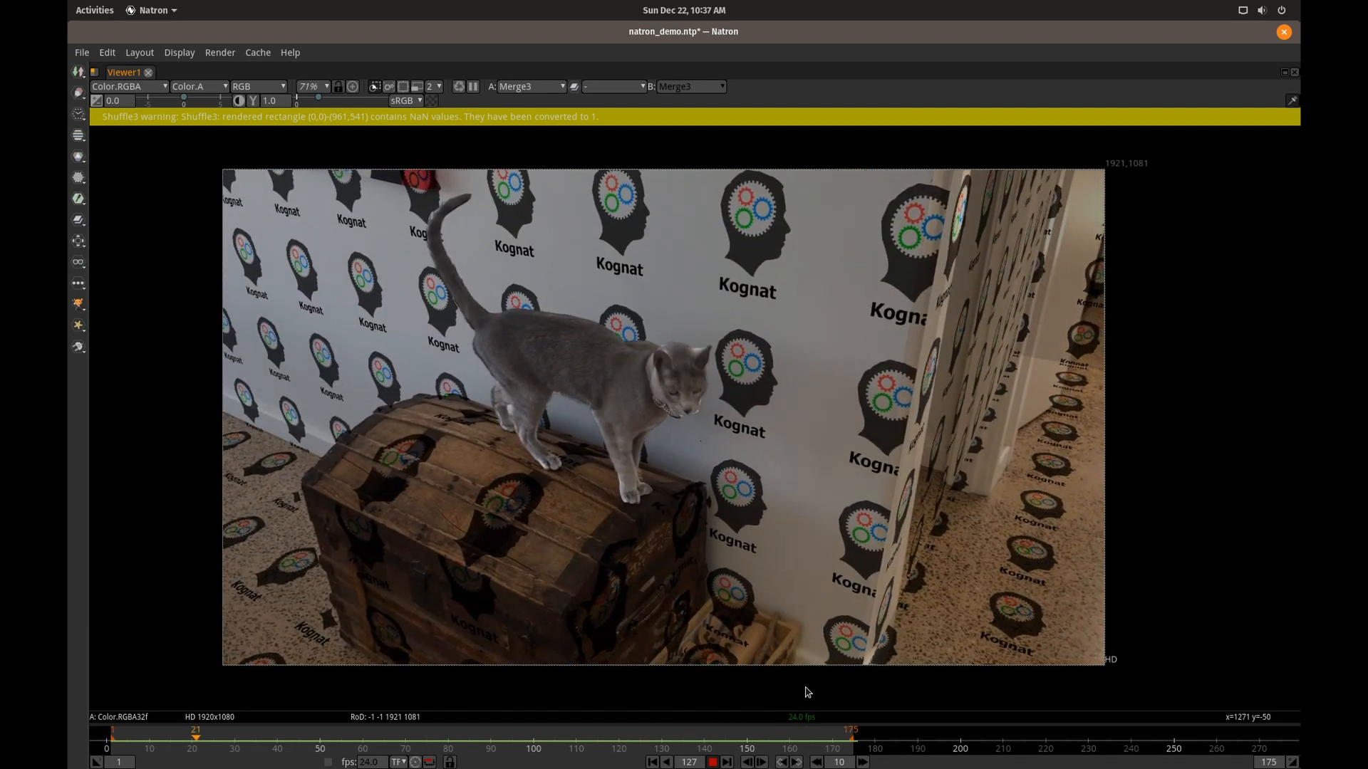
# Stop the composite playback, restore the full workspace layout and bring the compositing nodes into view in the node graph.
pyautogui.hotkey('alt', 'Tab')
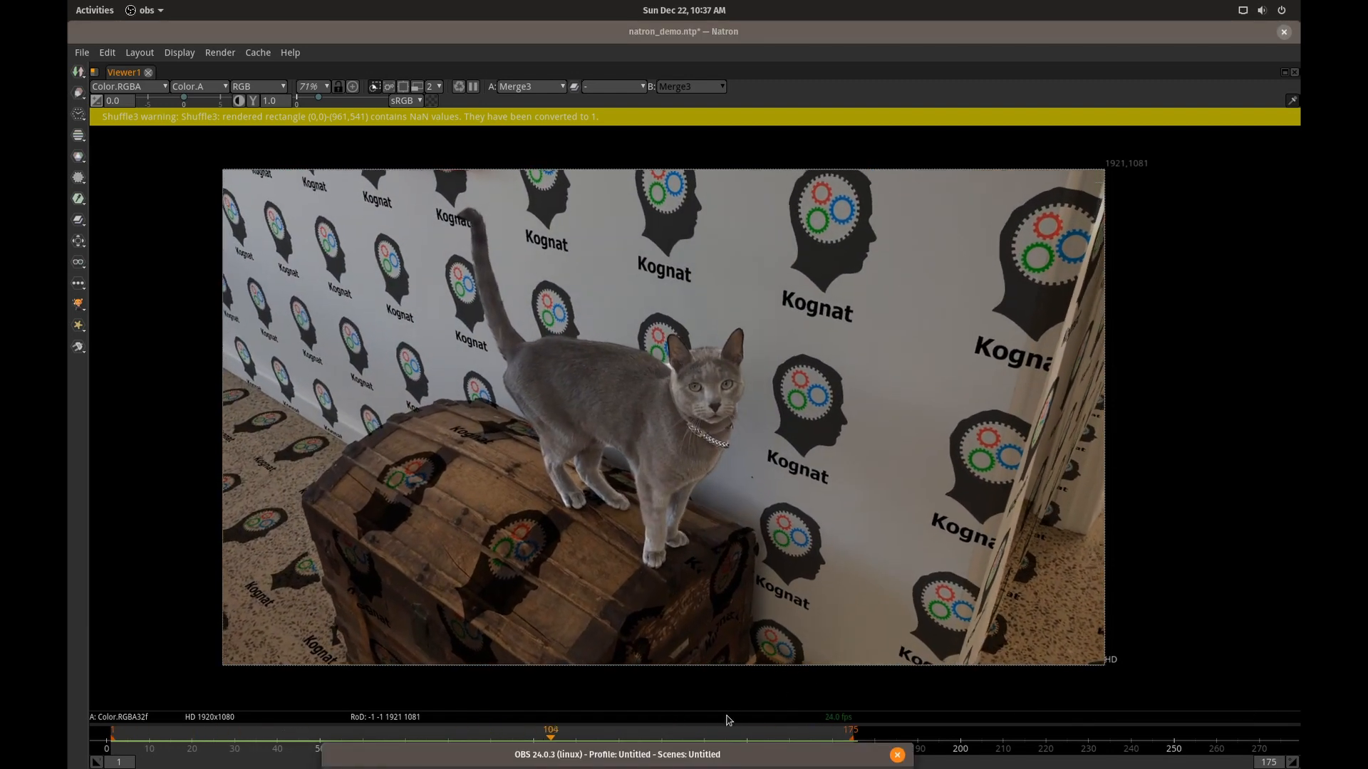
pyautogui.click(725, 718)
pyautogui.click(713, 763)
pyautogui.press('space')
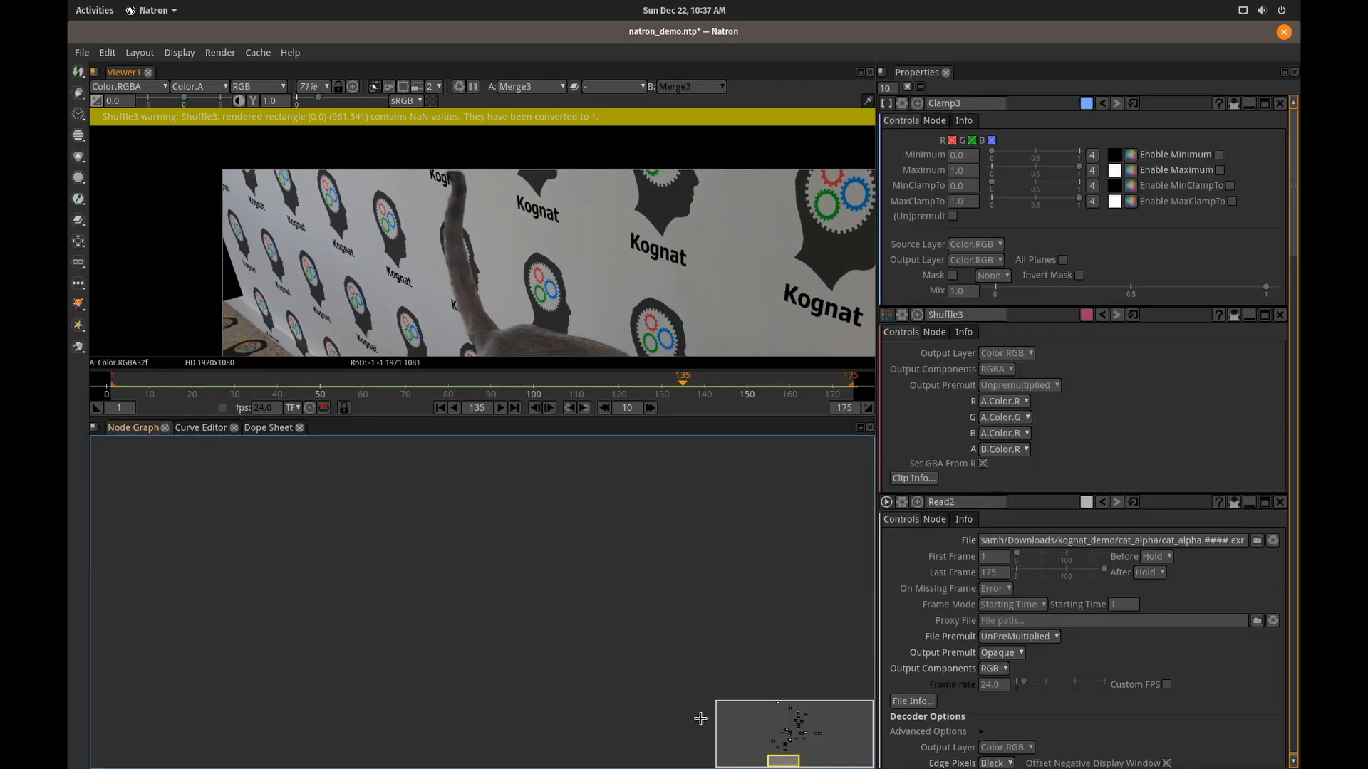
pyautogui.moveTo(679, 577); pyautogui.dragTo(659, 624)
pyautogui.scroll(-5, 622, 560)
pyautogui.moveTo(693, 498); pyautogui.dragTo(654, 596)
pyautogui.moveTo(664, 547); pyautogui.dragTo(651, 640)
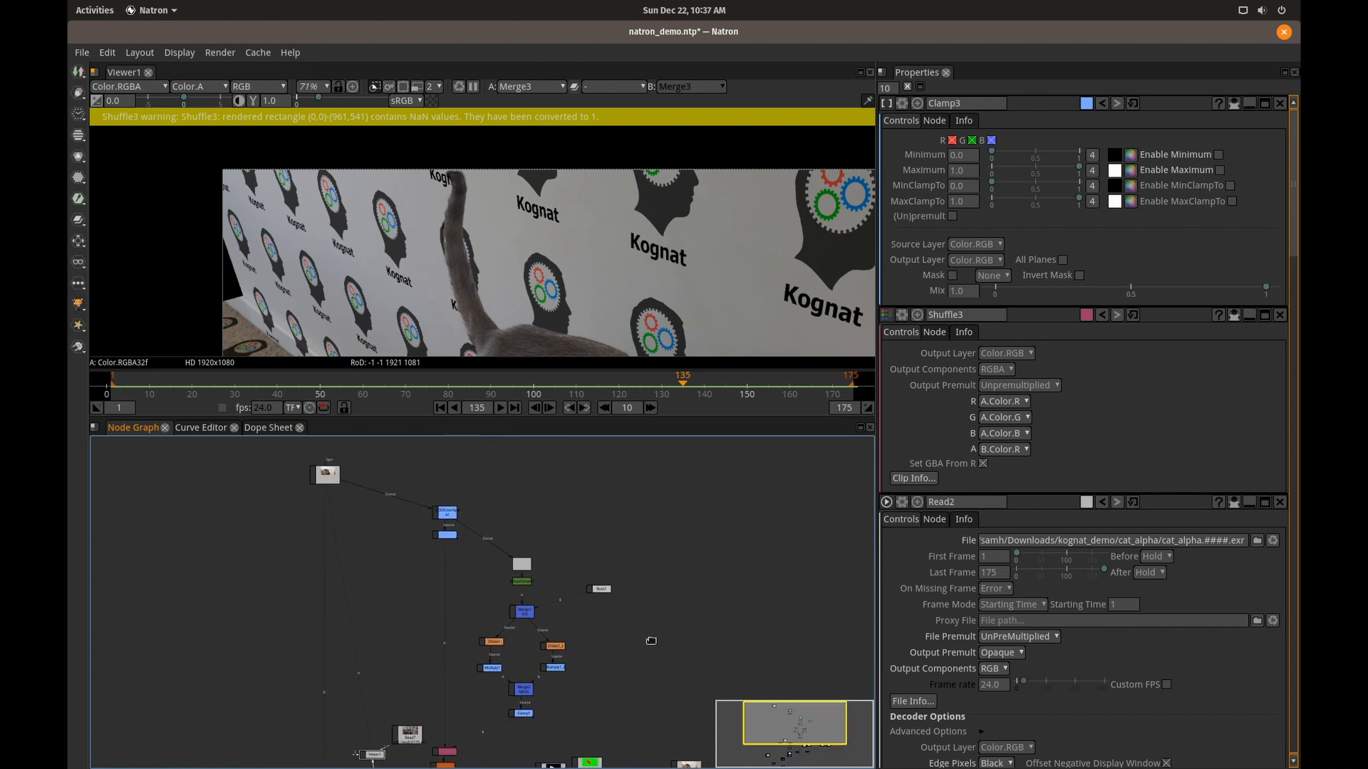
# Switch to NVIDIA X Server Settings to check the graphics card information, and return to Natron.
pyautogui.hotkey('alt', 'Tab')
pyautogui.hotkey('alt', 'Tab')
pyautogui.hotkey('alt', 'Tab')
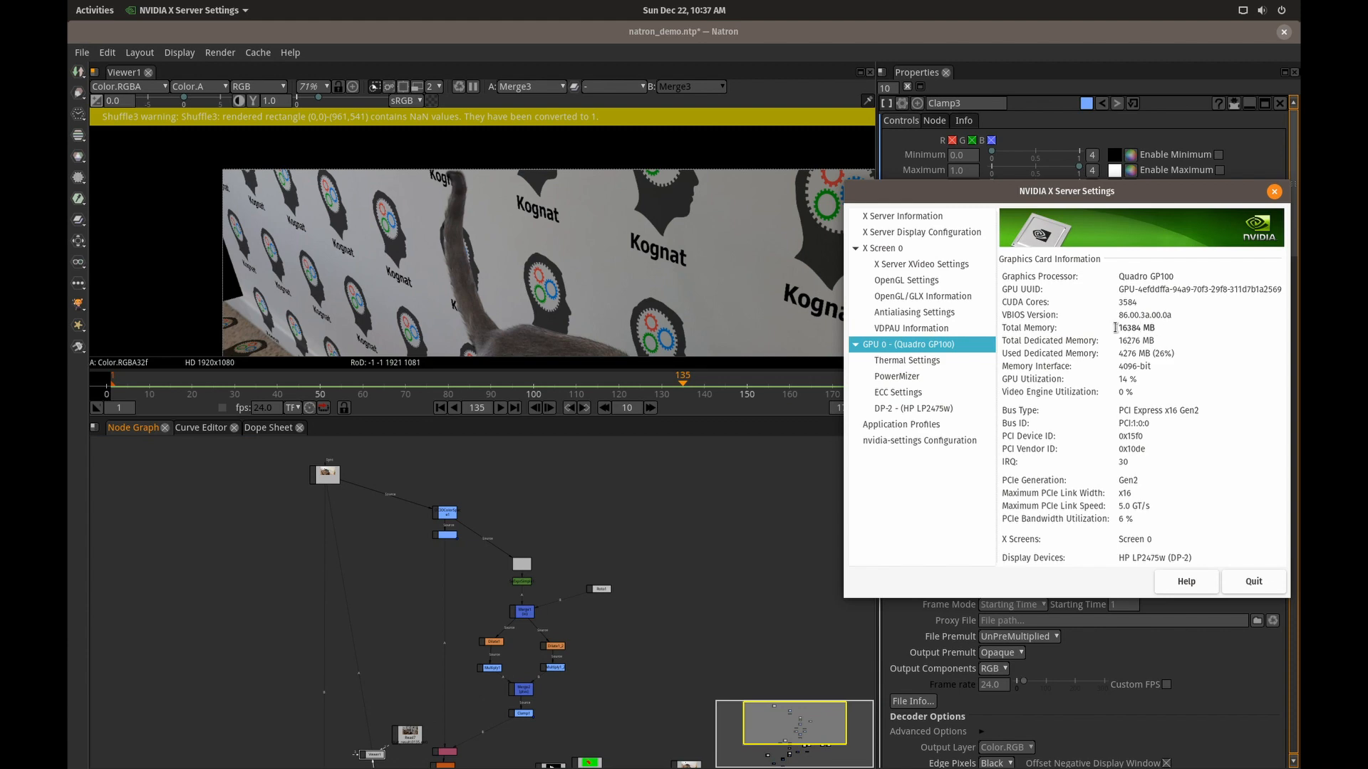
pyautogui.click(842, 321)
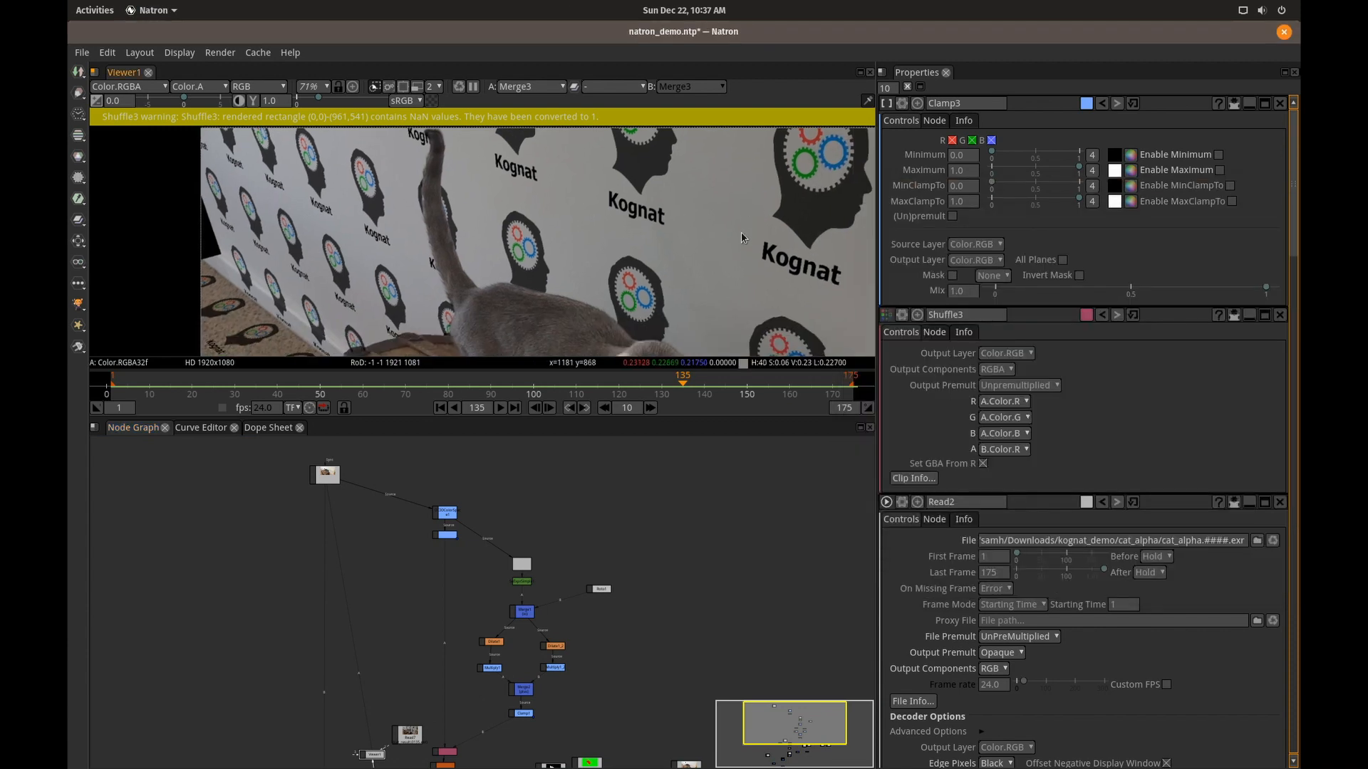
pyautogui.hotkey('alt', 'Tab')
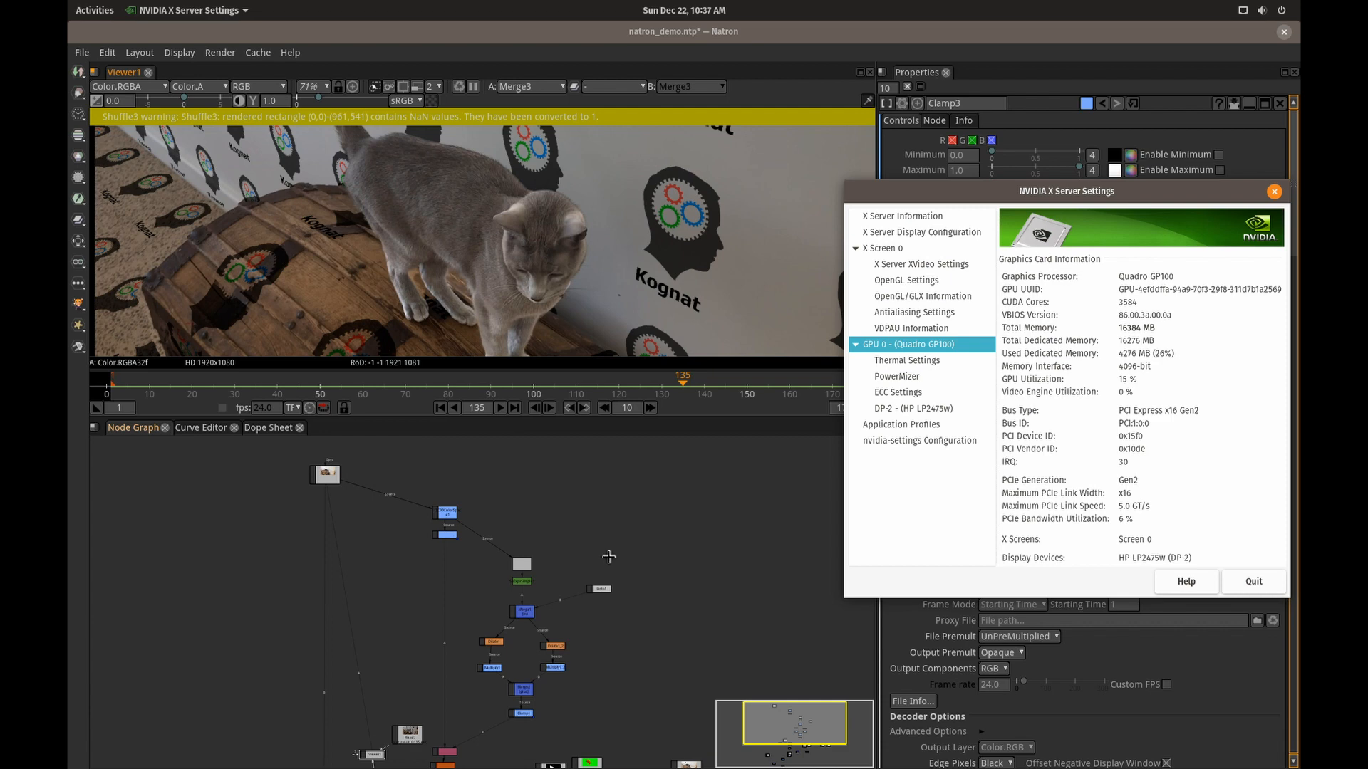
pyautogui.click(615, 690)
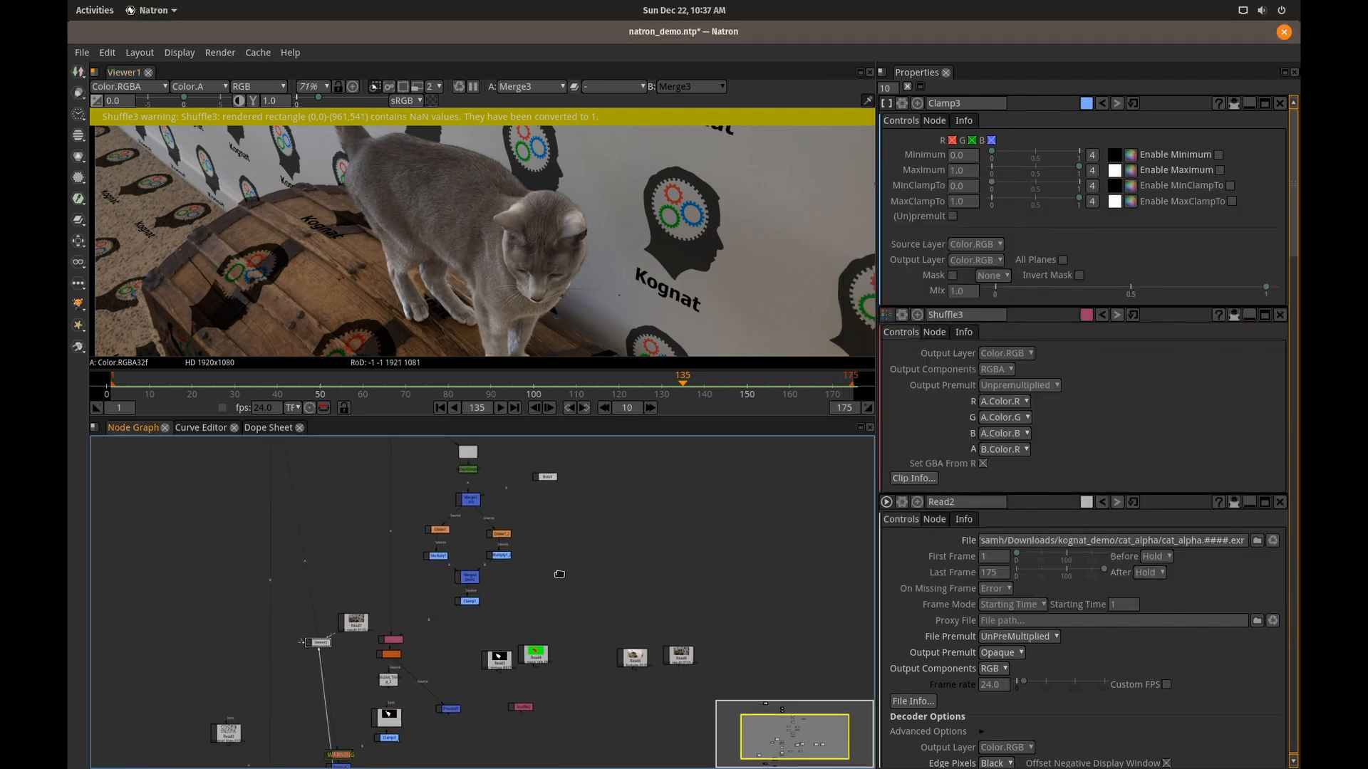
# Display the Read3 cat_trimap sequence in the viewer and play it back, stopping partway through.
pyautogui.scroll(10, 457, 670)
pyautogui.click(437, 673)
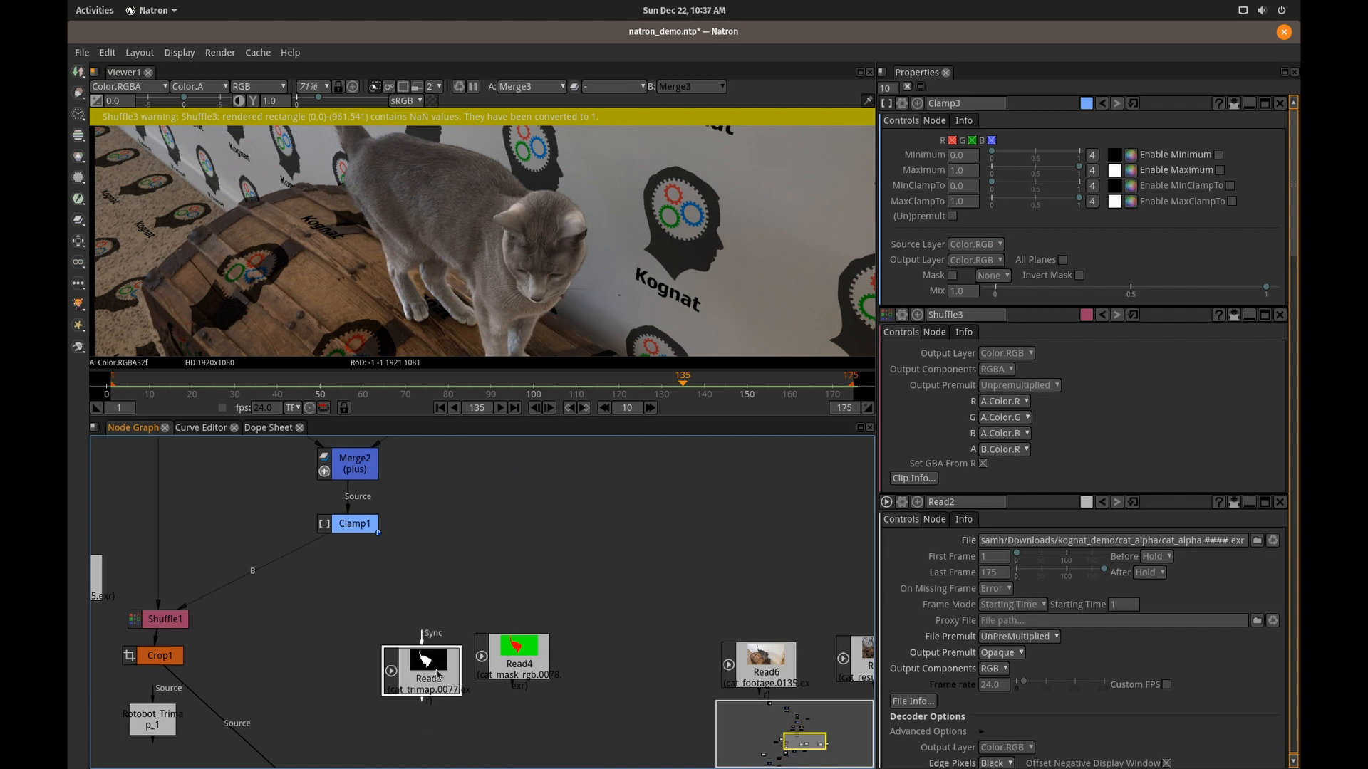
pyautogui.press('1')
pyautogui.moveTo(556, 259); pyautogui.dragTo(612, 377)
pyautogui.moveTo(535, 215); pyautogui.dragTo(541, 291)
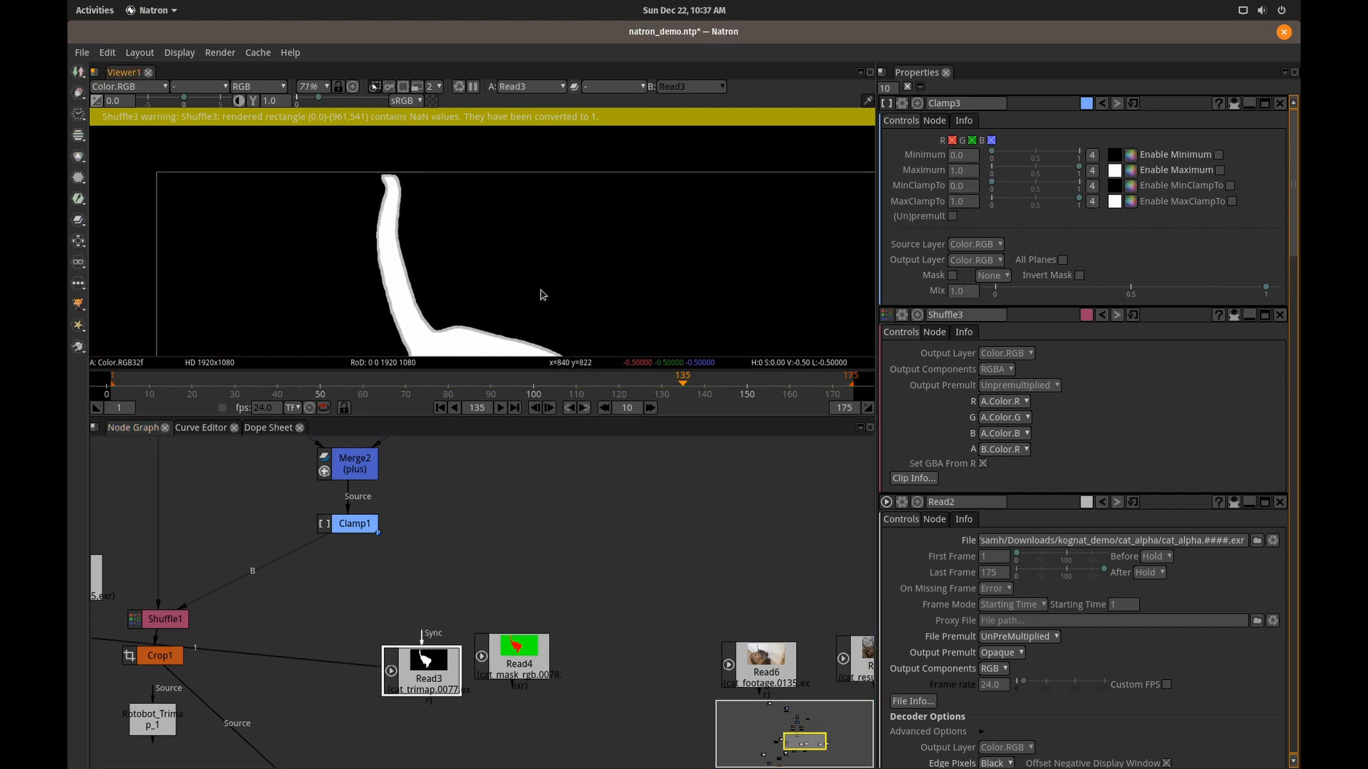
pyautogui.click(503, 408)
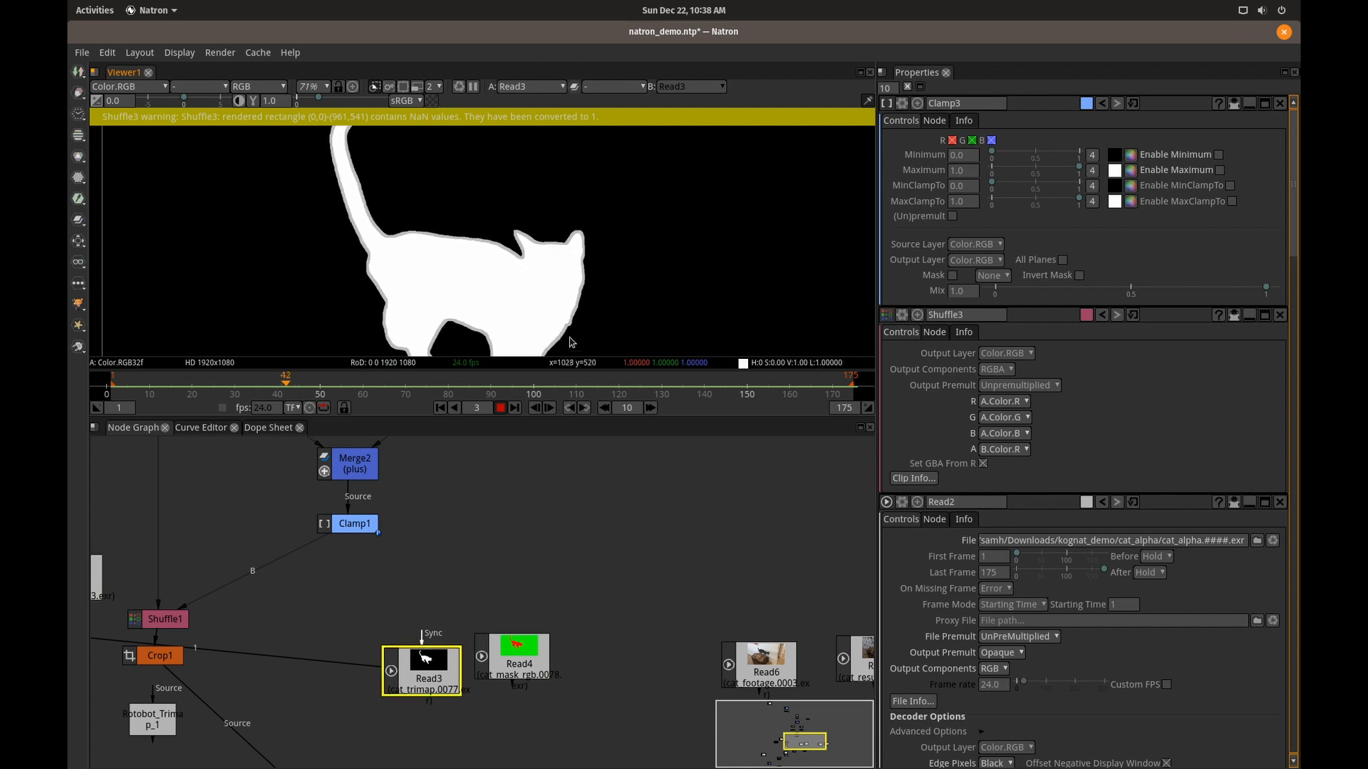
pyautogui.click(501, 409)
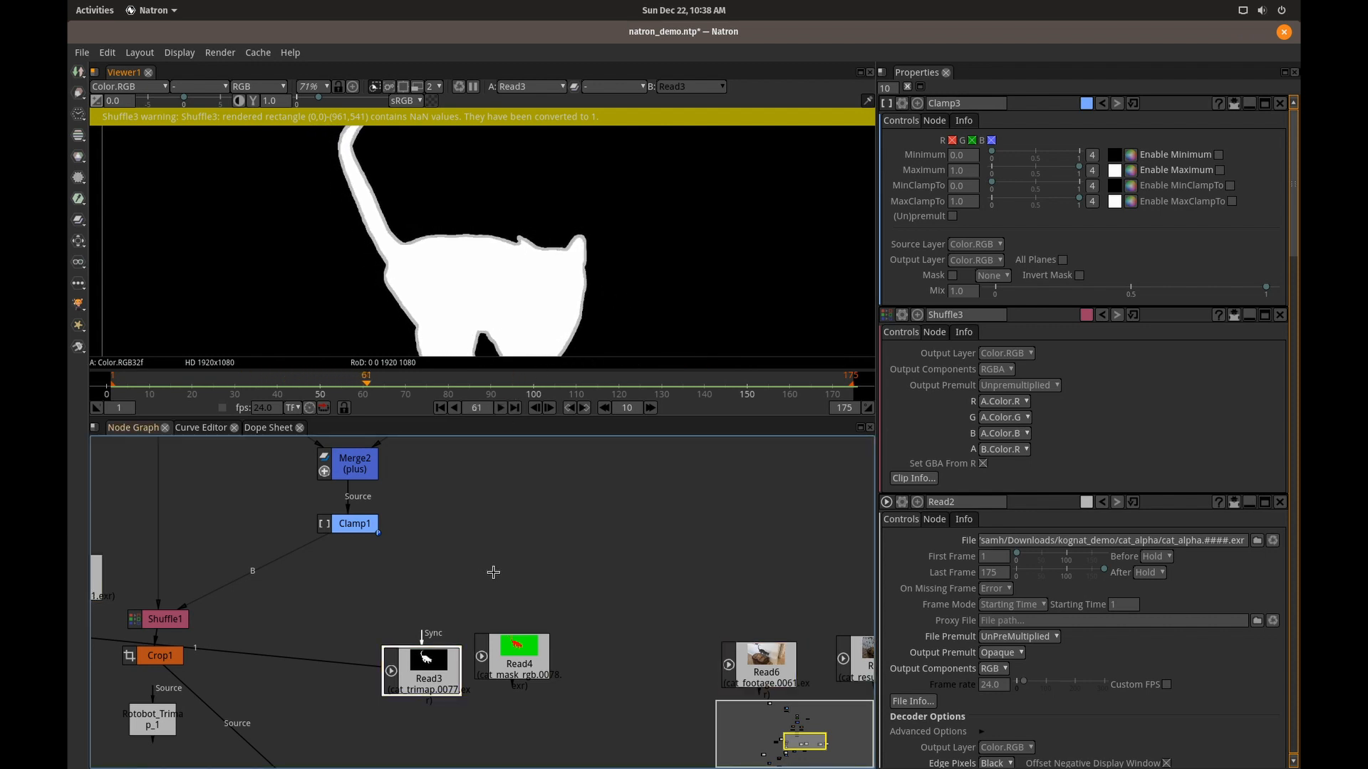
# Display the Read4 cat_mask_rgb sequence in the viewer and play it back, stopping near the end.
pyautogui.moveTo(513, 525); pyautogui.dragTo(576, 696)
pyautogui.moveTo(603, 534); pyautogui.dragTo(607, 684)
pyautogui.moveTo(595, 595); pyautogui.dragTo(482, 583)
pyautogui.scroll(-1, 605, 715)
pyautogui.moveTo(606, 714); pyautogui.dragTo(551, 470)
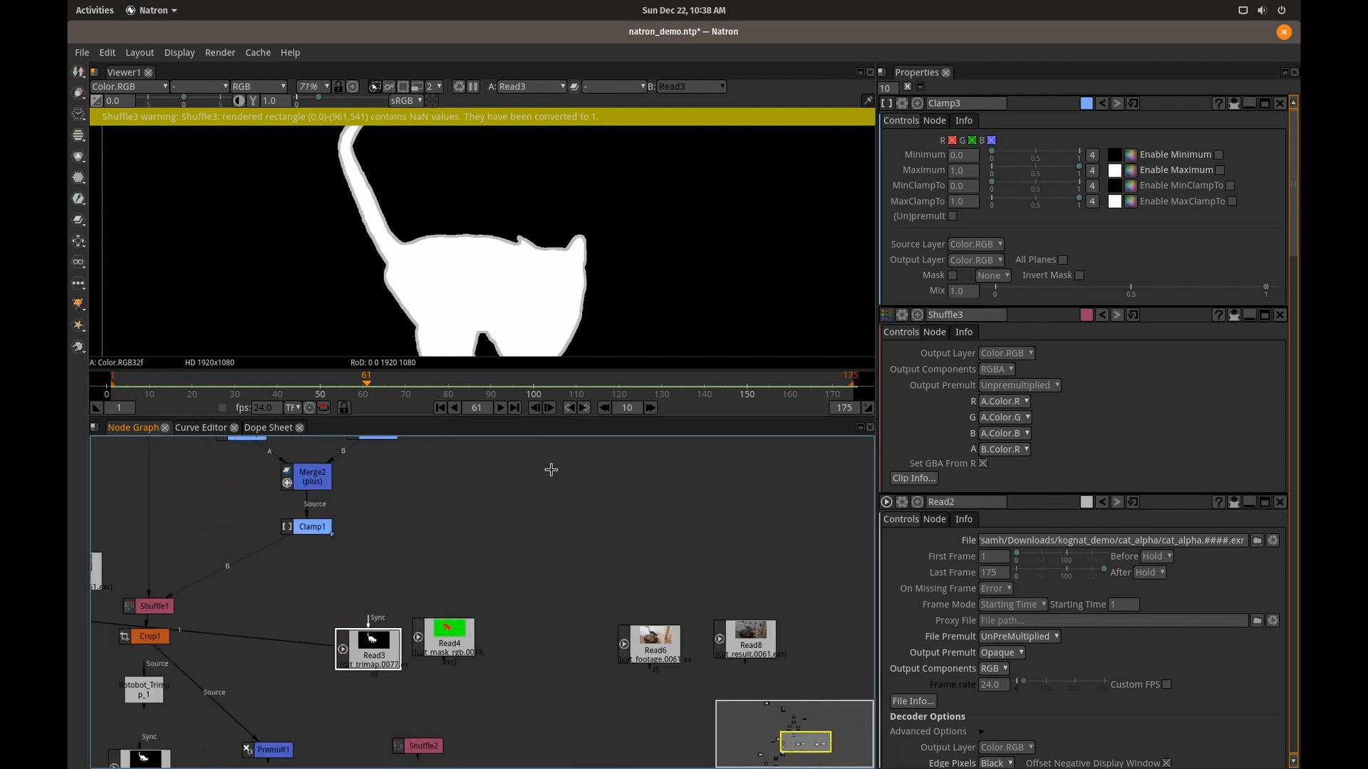
pyautogui.click(447, 633)
pyautogui.press('1')
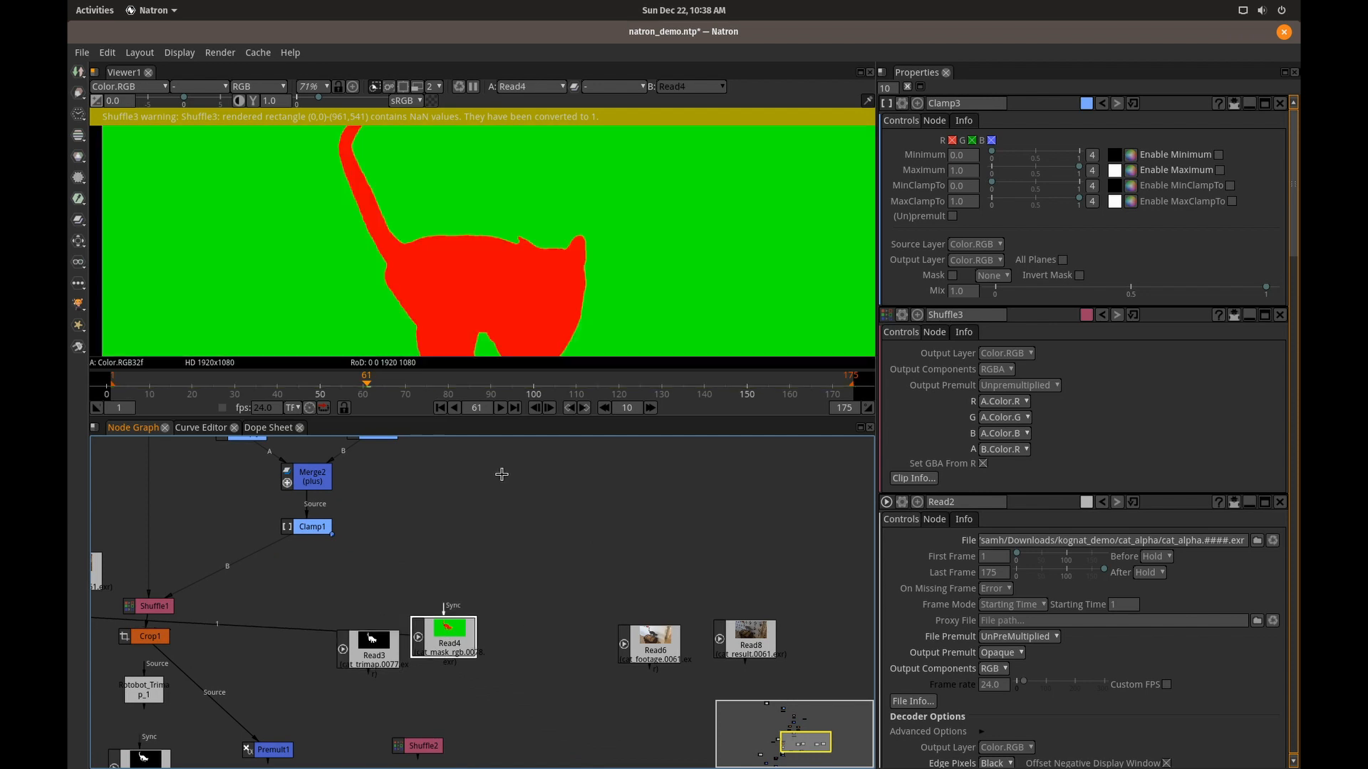
pyautogui.click(500, 408)
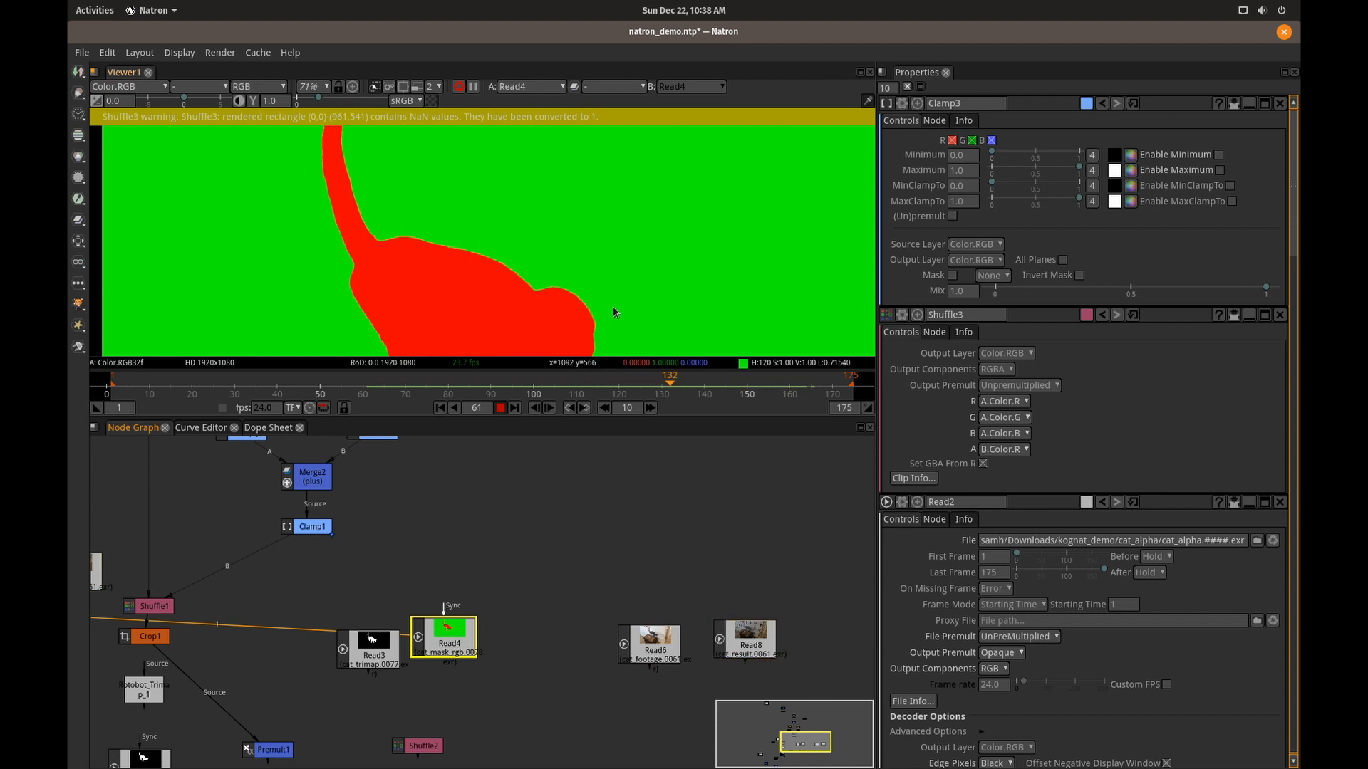
pyautogui.click(501, 409)
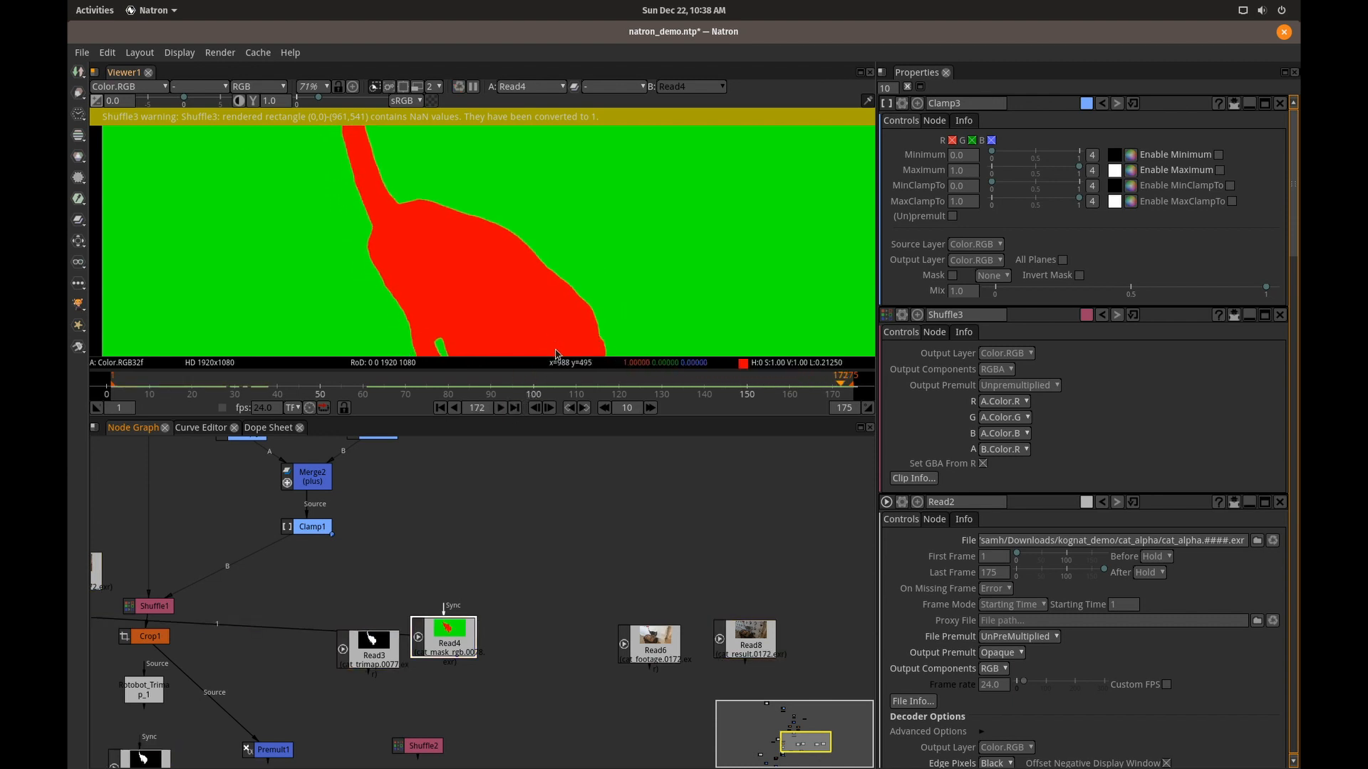
# Maximise the viewer, play the red-and-green cat mask at full size, and return to the full workspace layout.
pyautogui.press('space')
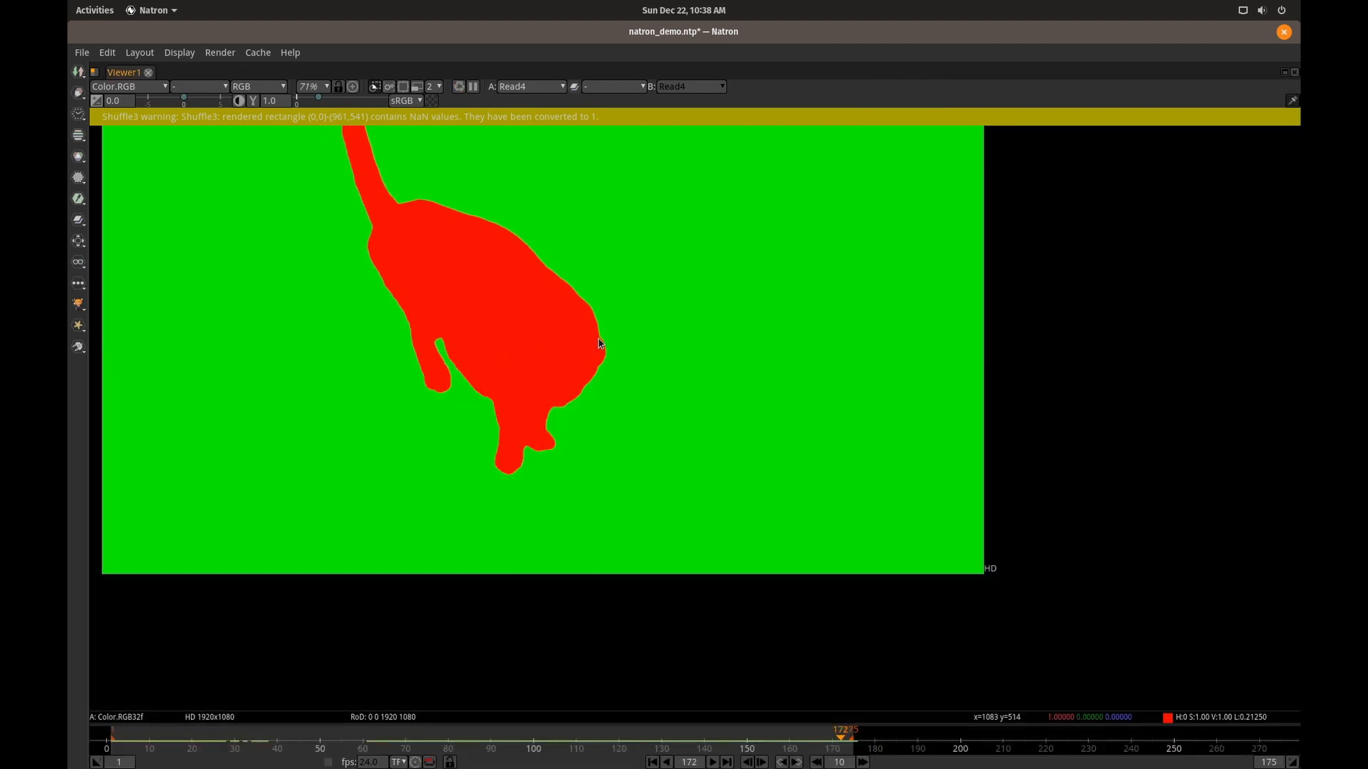
pyautogui.press('space')
pyautogui.press('space')
pyautogui.click(711, 763)
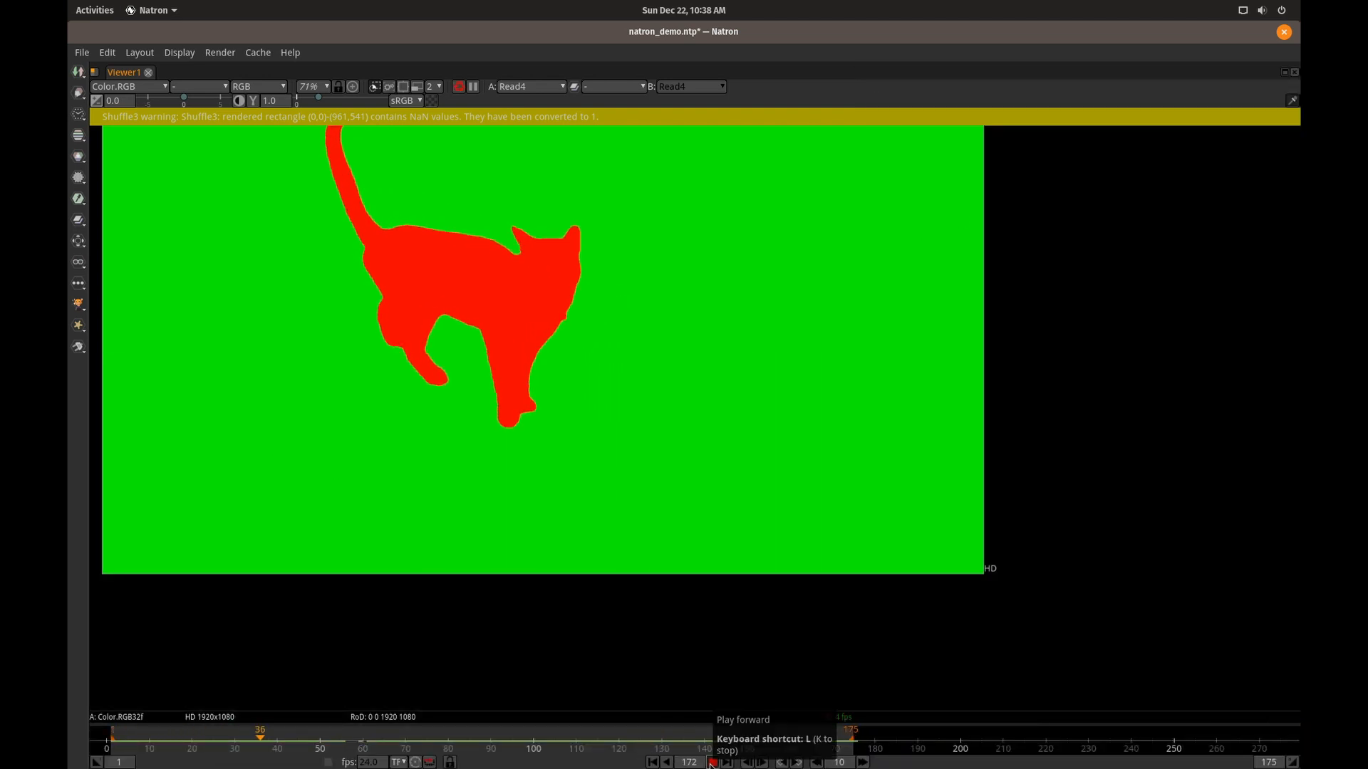
pyautogui.click(711, 763)
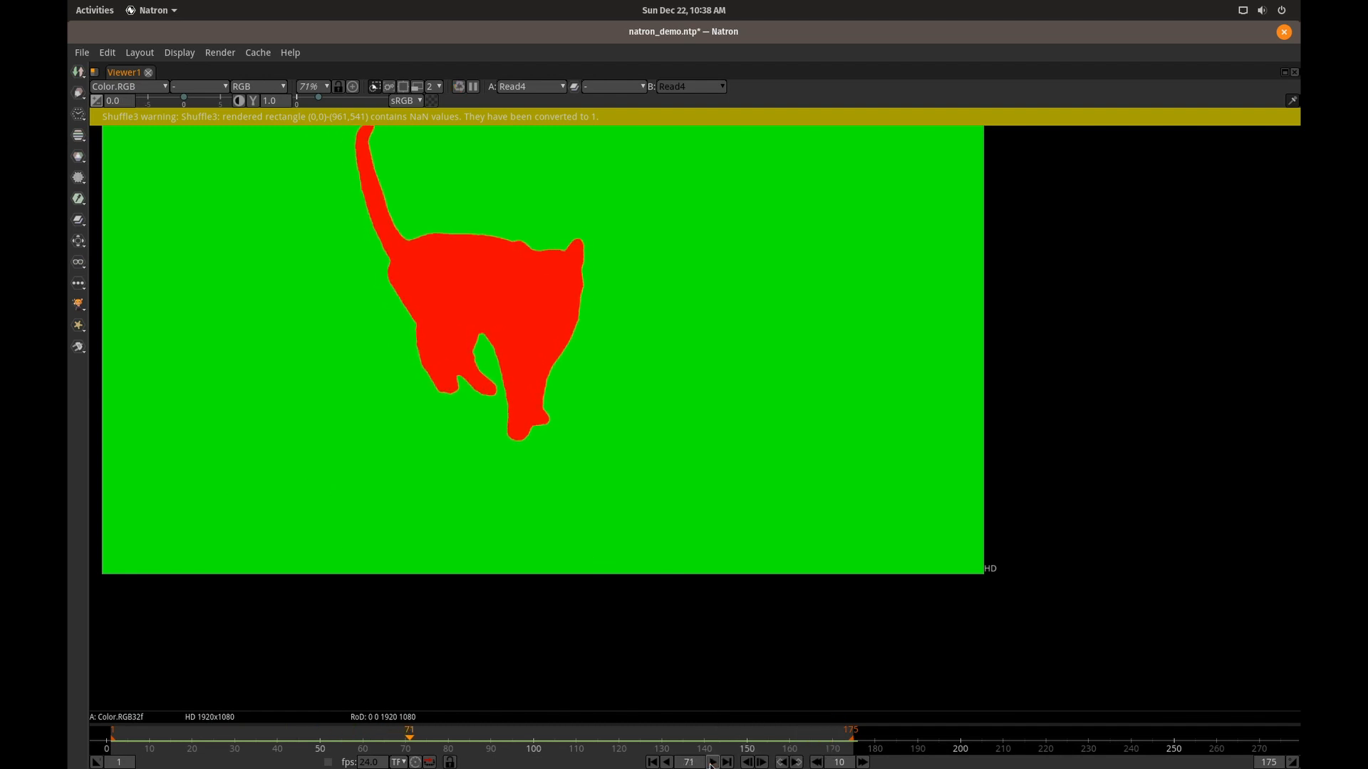
pyautogui.press('space')
# Display the Read2 cat_alpha matte in the viewer.
pyautogui.moveTo(513, 573); pyautogui.dragTo(691, 595)
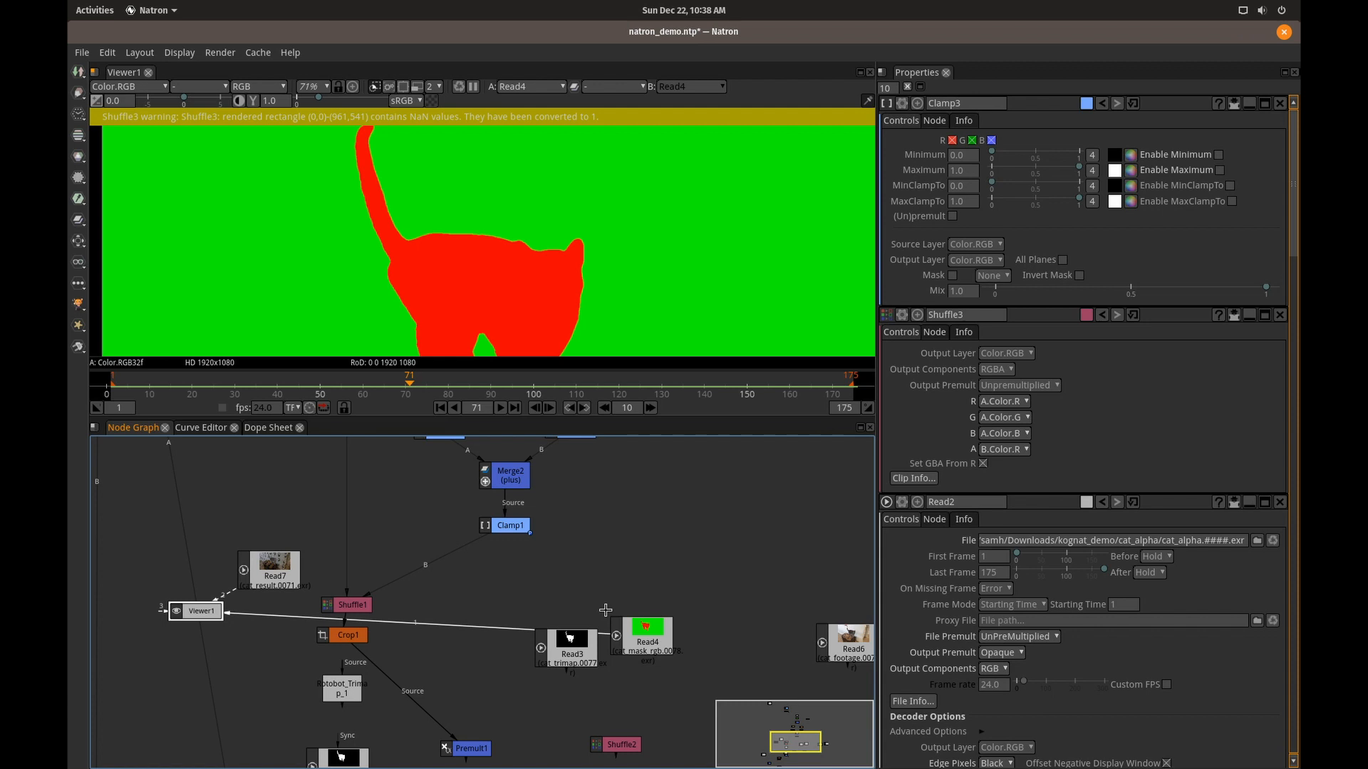
pyautogui.click(577, 656)
pyautogui.moveTo(489, 699); pyautogui.dragTo(524, 554)
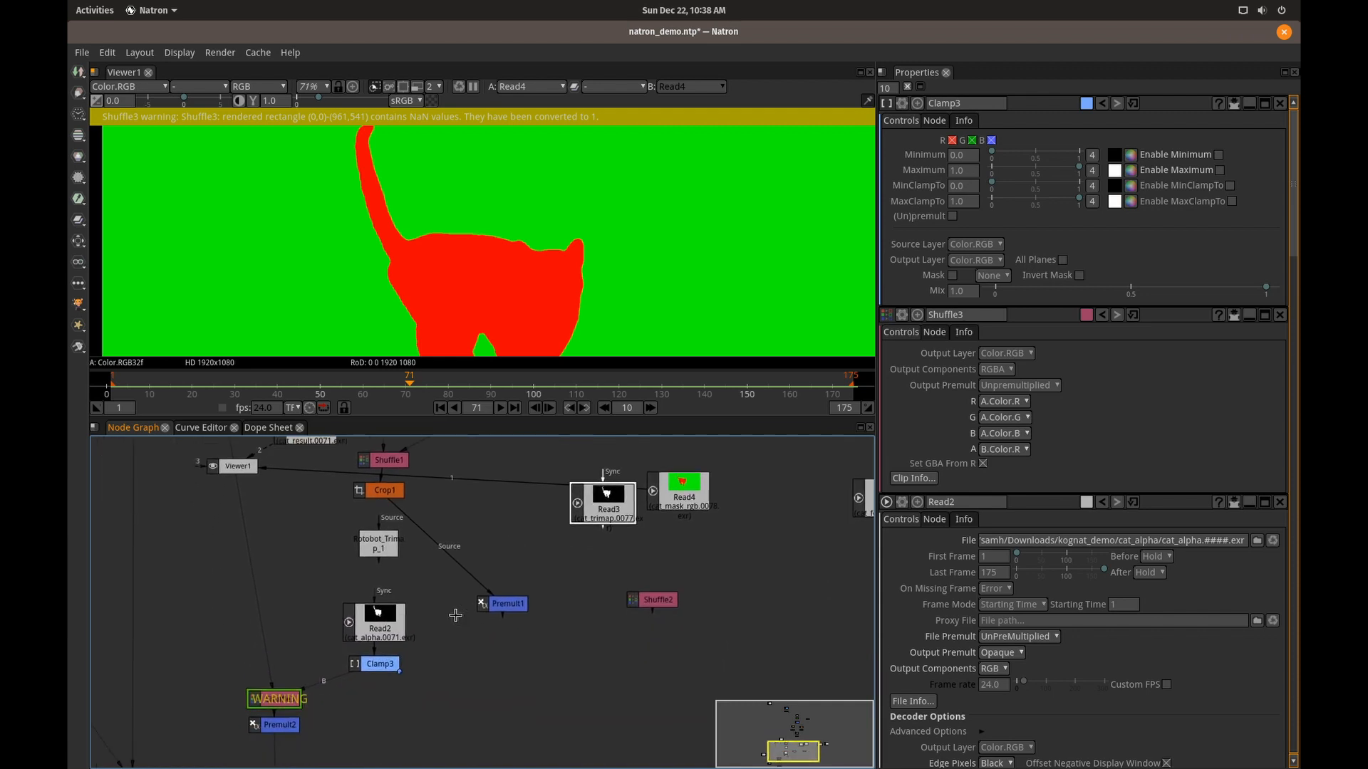
pyautogui.click(379, 625)
pyautogui.press('1')
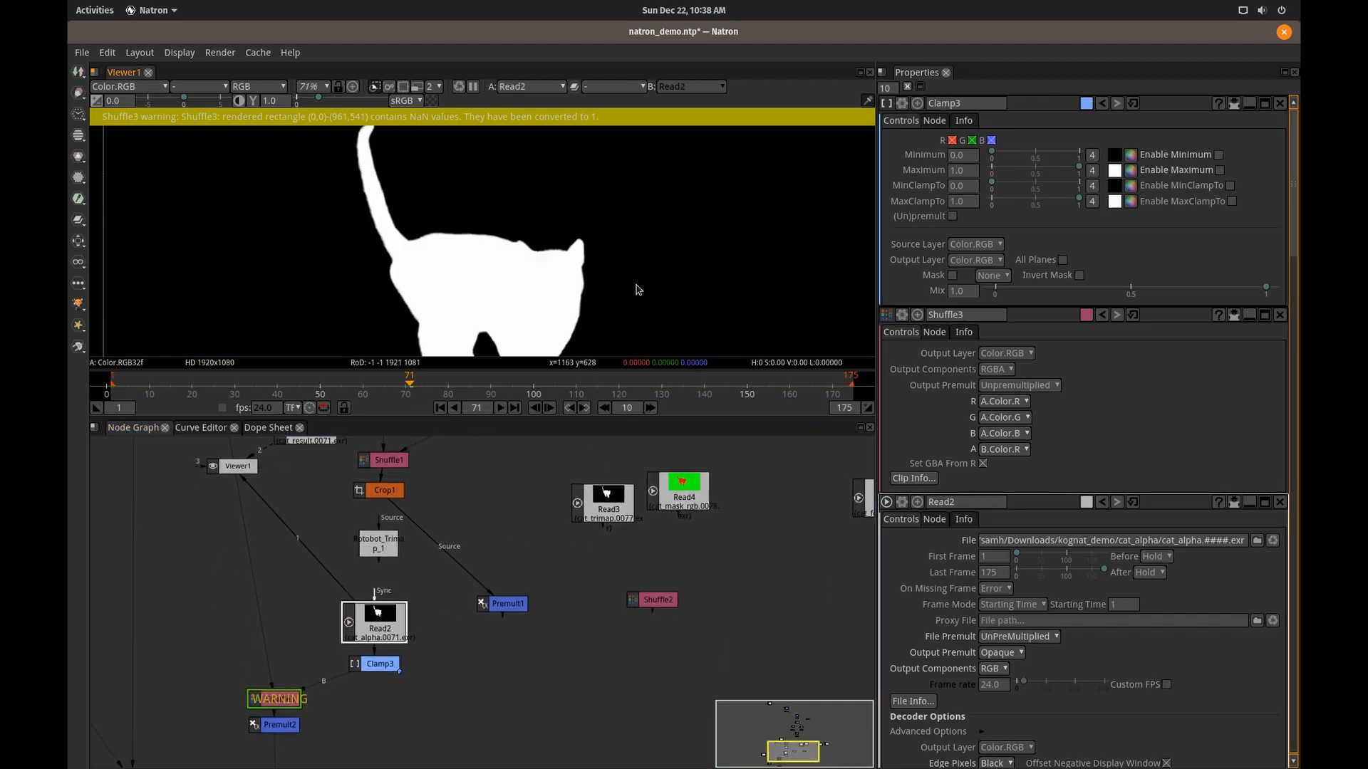
# Play the alpha matte in the maximised viewer to examine the edges along the cat's tail and back.
pyautogui.press('space')
pyautogui.moveTo(663, 378); pyautogui.dragTo(772, 544)
pyautogui.scroll(6, 513, 346)
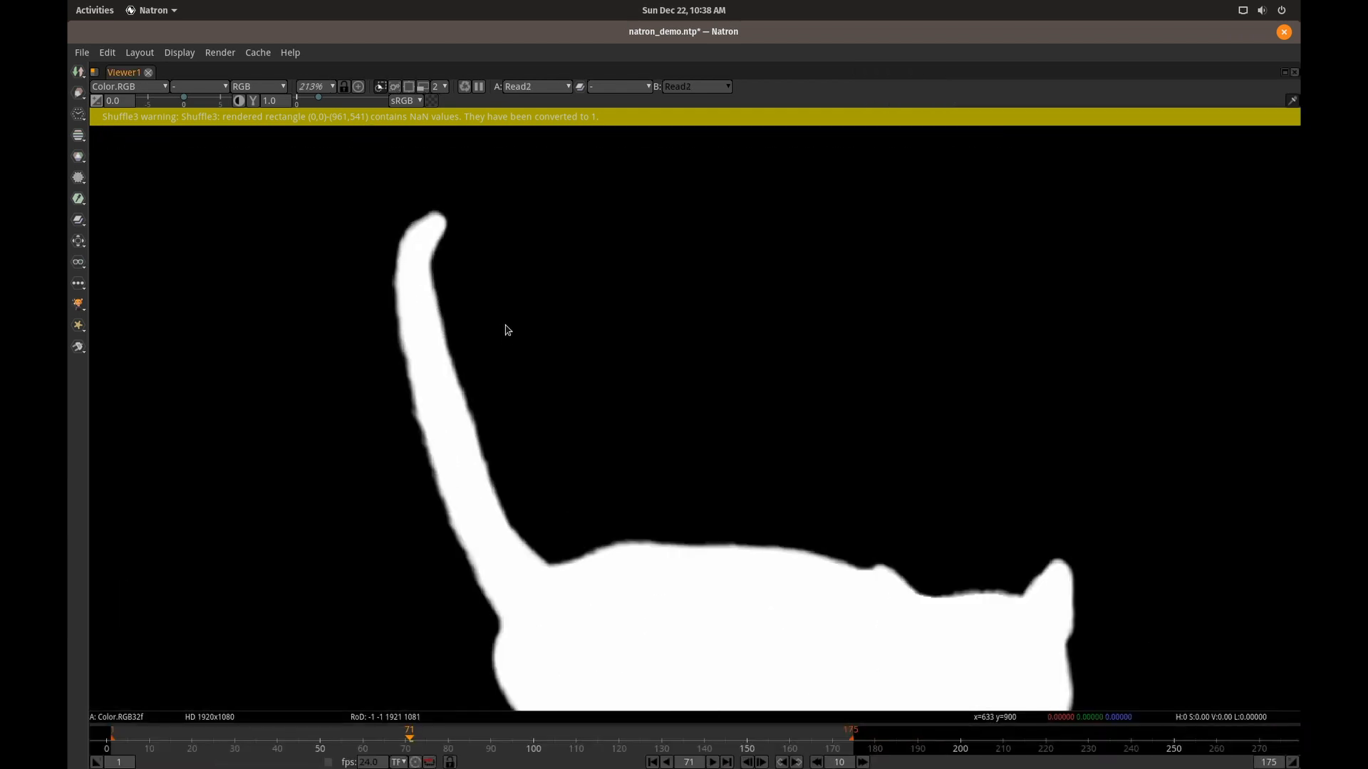
pyautogui.moveTo(525, 357); pyautogui.dragTo(630, 350)
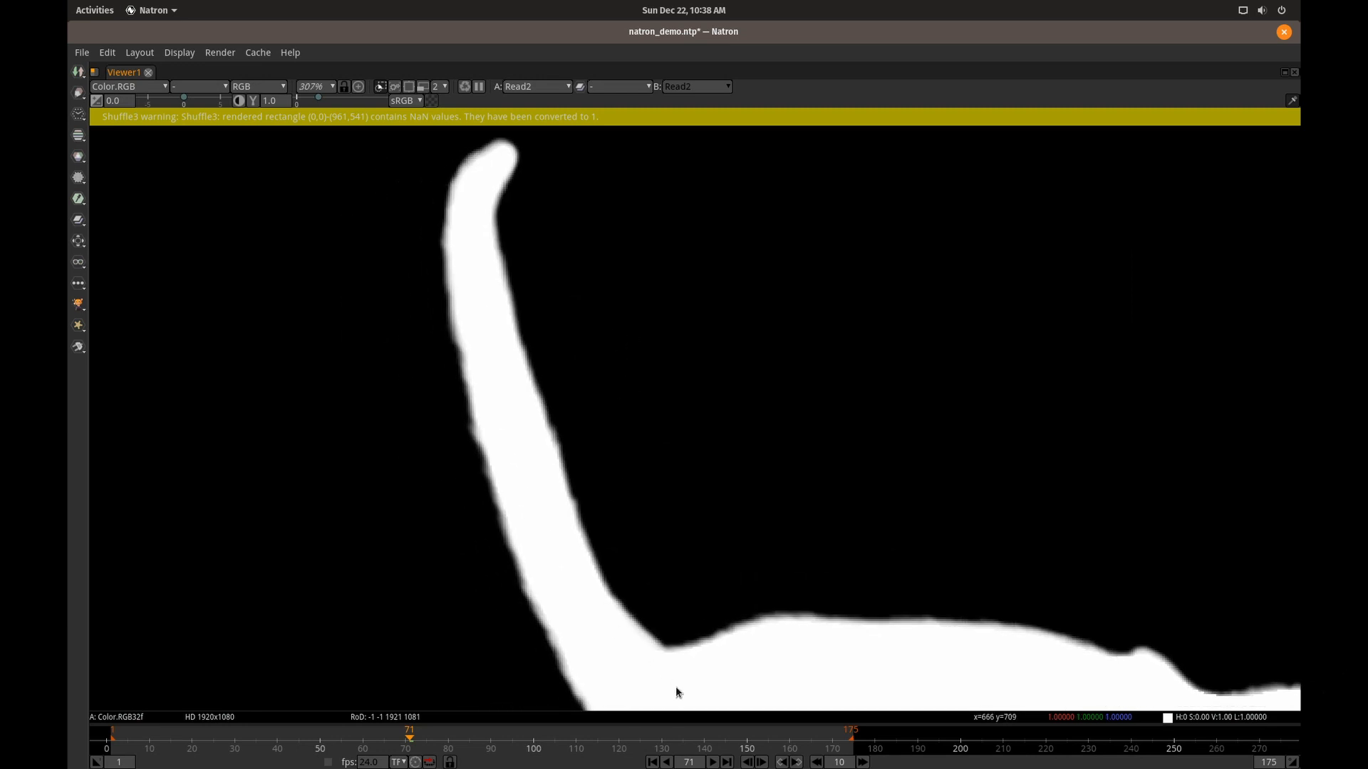
pyautogui.press('l')
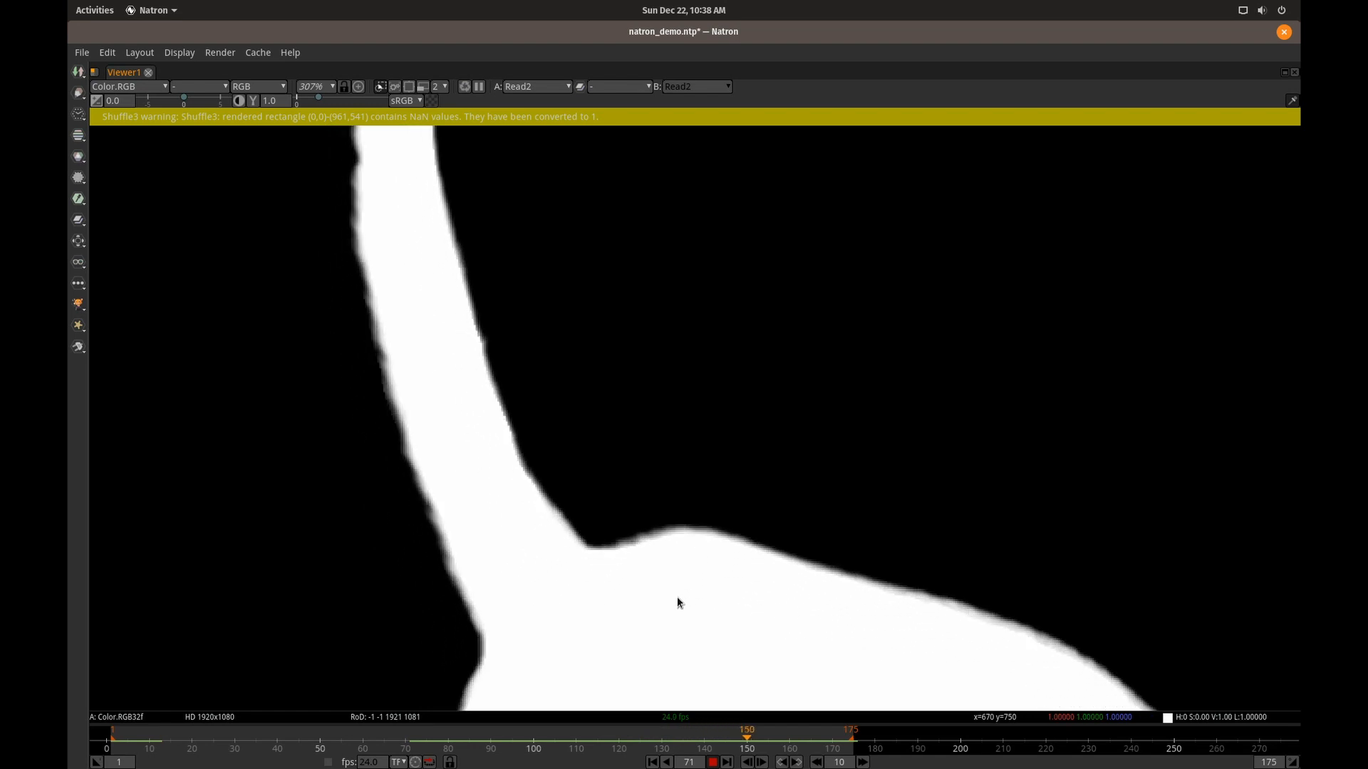
pyautogui.press('space')
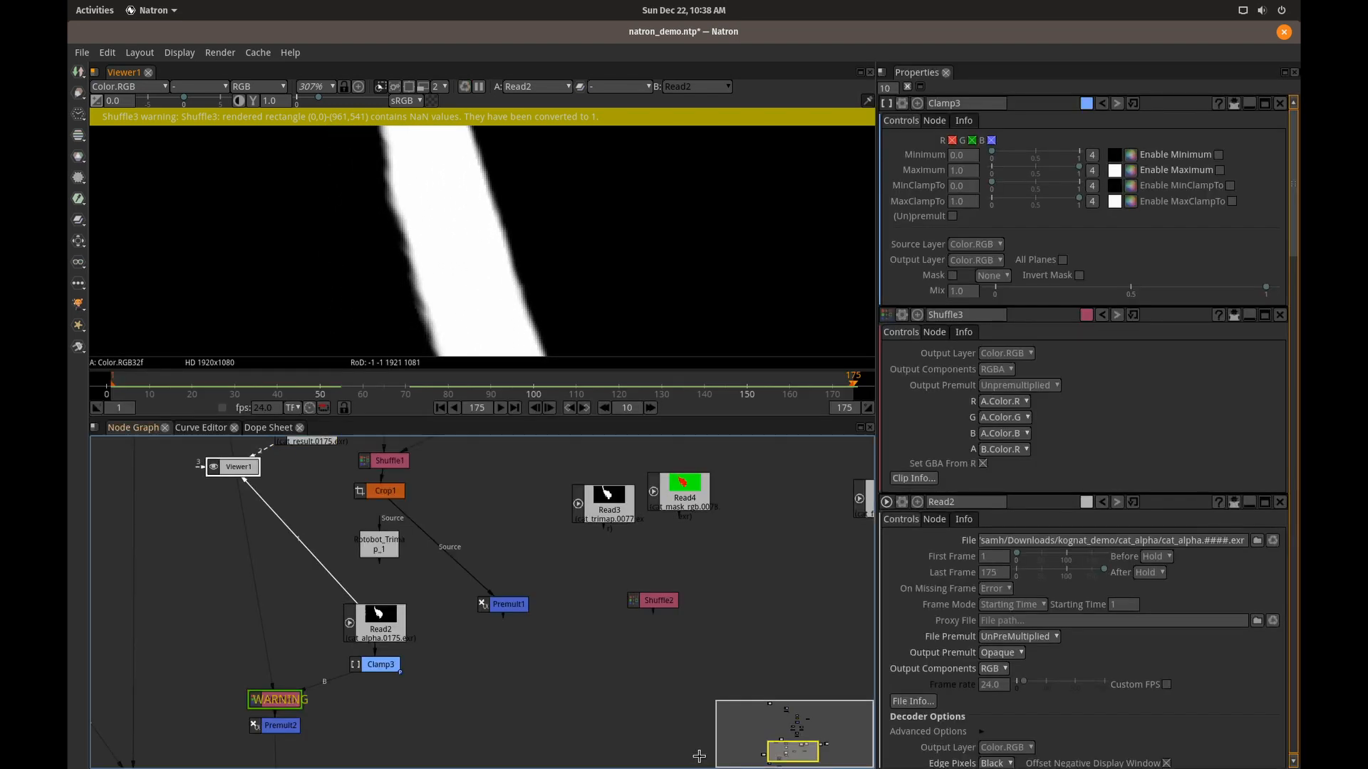
# Open the properties of the Read6 cat_footage node and display its original footage in the viewer.
pyautogui.moveTo(720, 553); pyautogui.dragTo(402, 628)
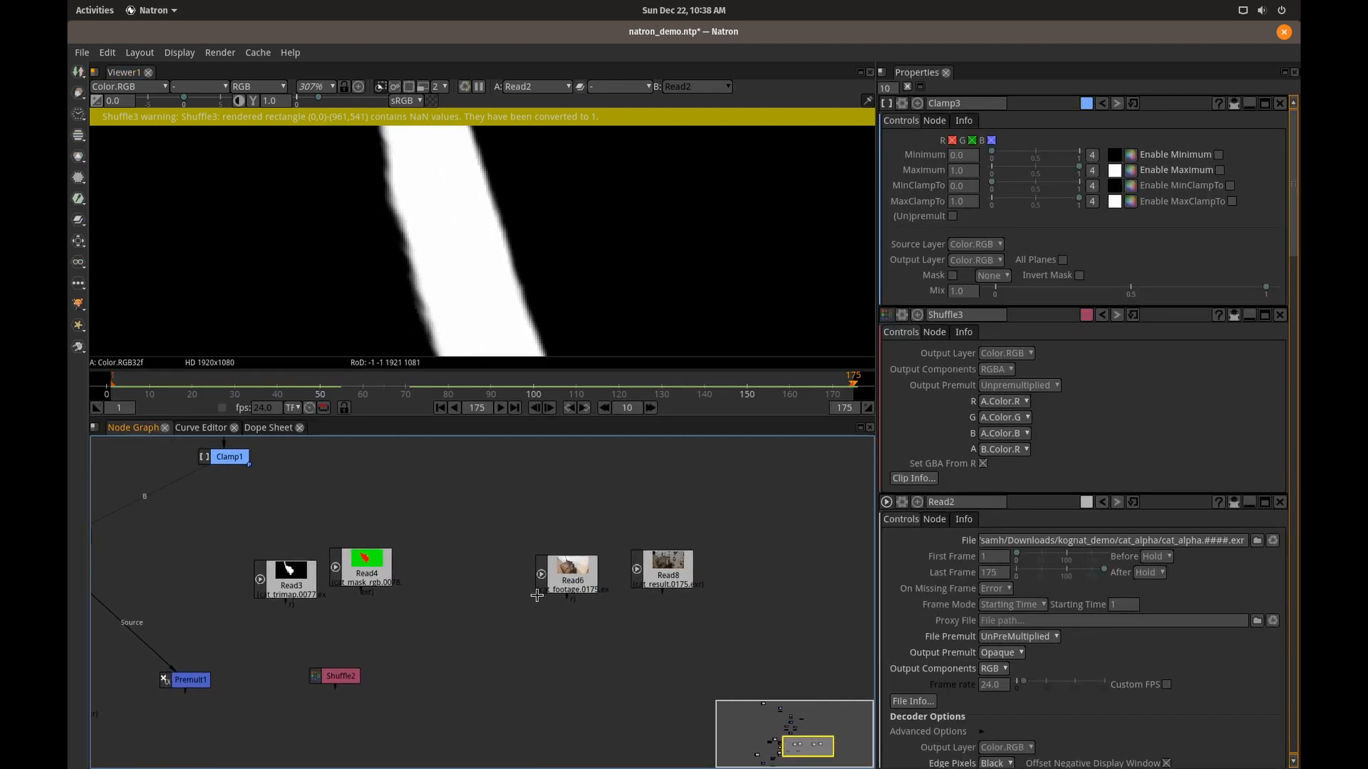
pyautogui.click(578, 581)
pyautogui.press('space')
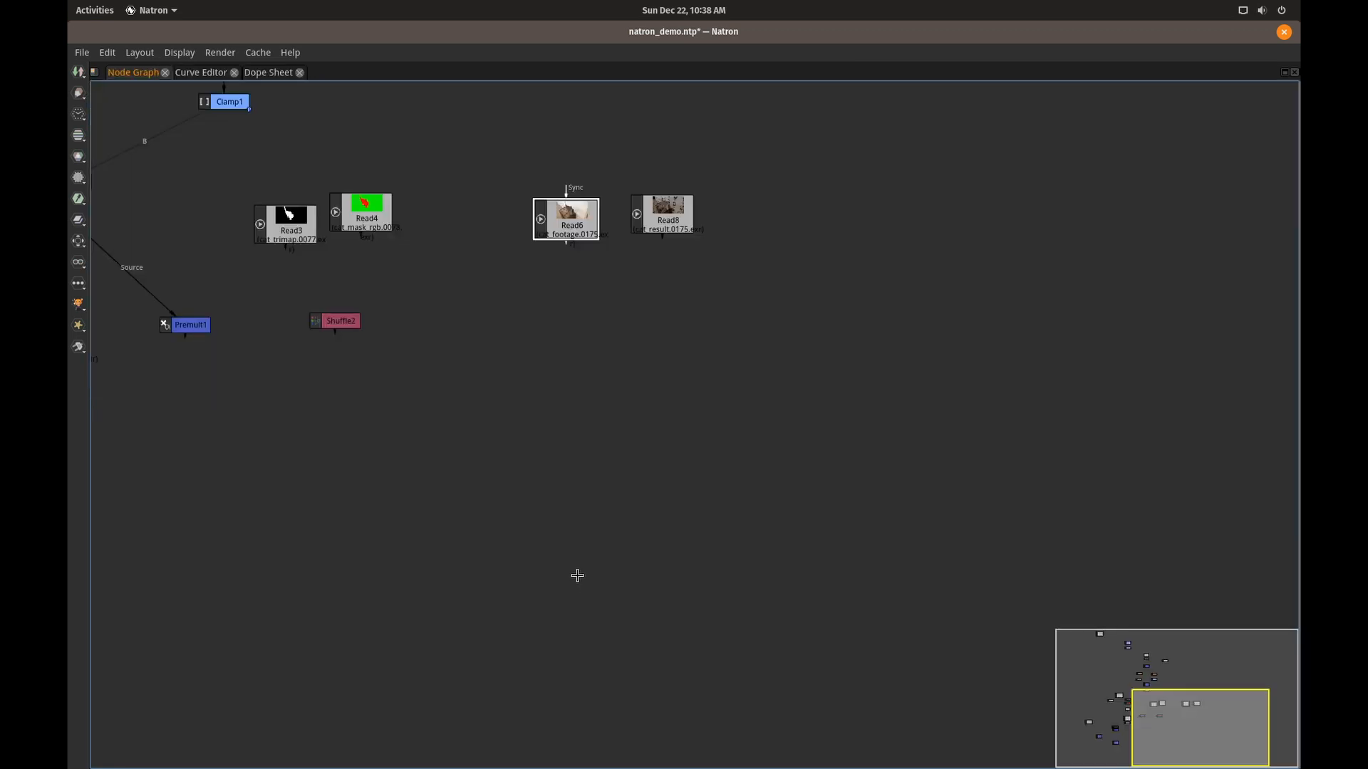
pyautogui.press('space')
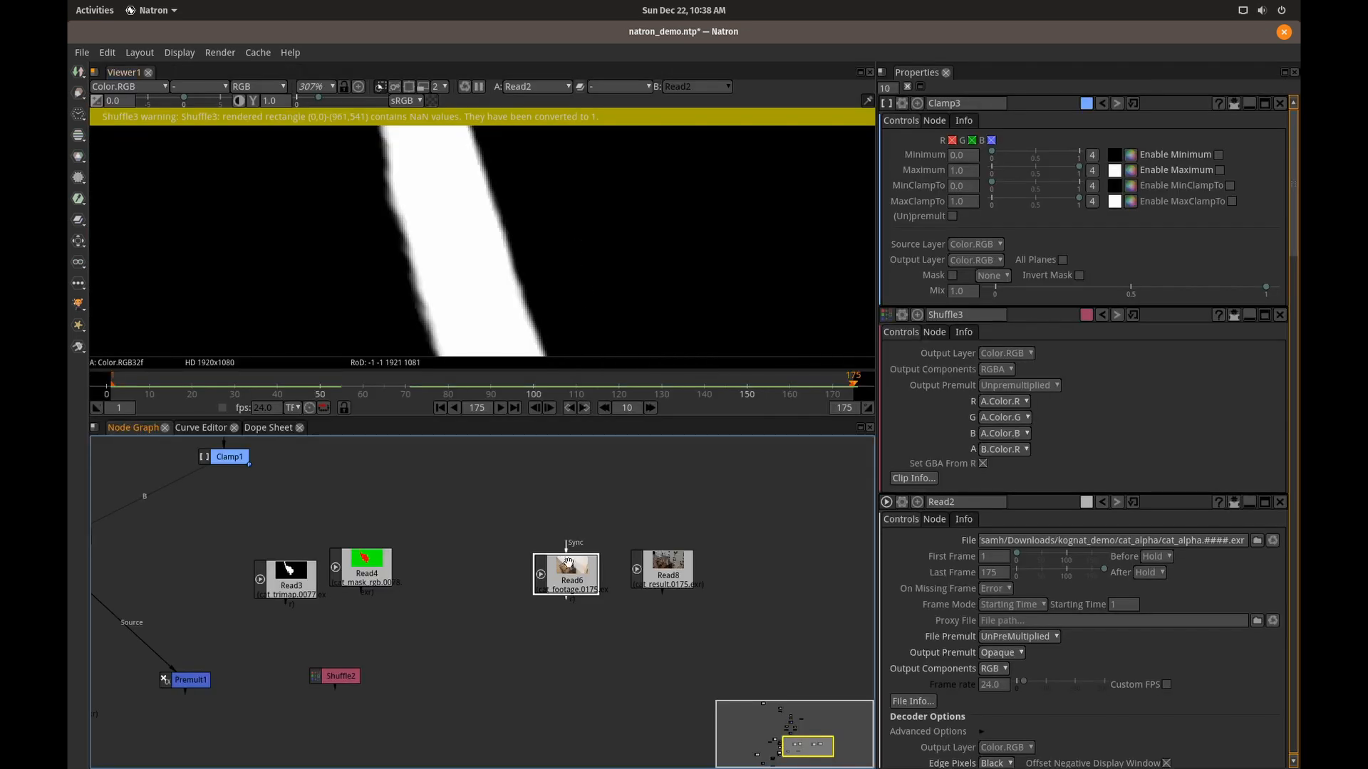
pyautogui.doubleClick(568, 582)
pyautogui.press('1')
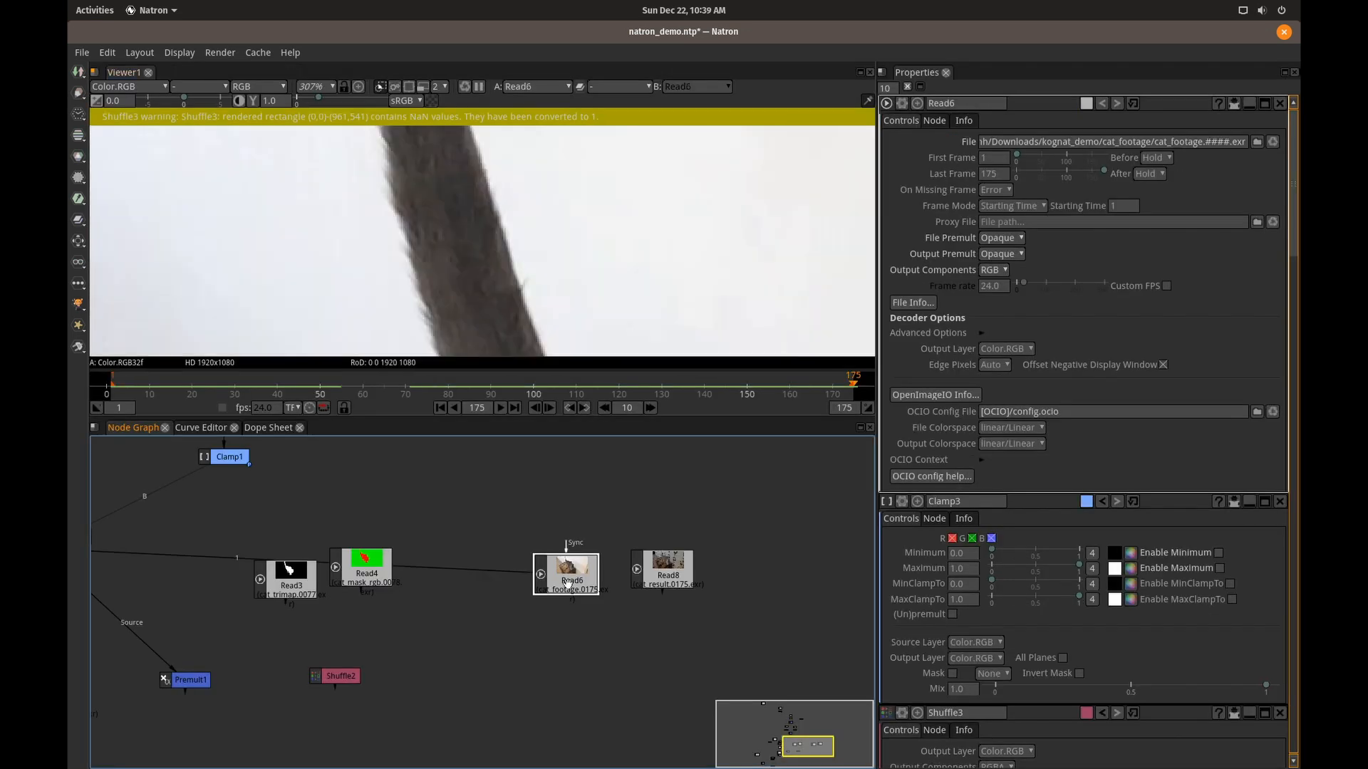
# Play the original cat footage at 71% zoom in the maximised viewer, and return to the node graph.
pyautogui.press('space')
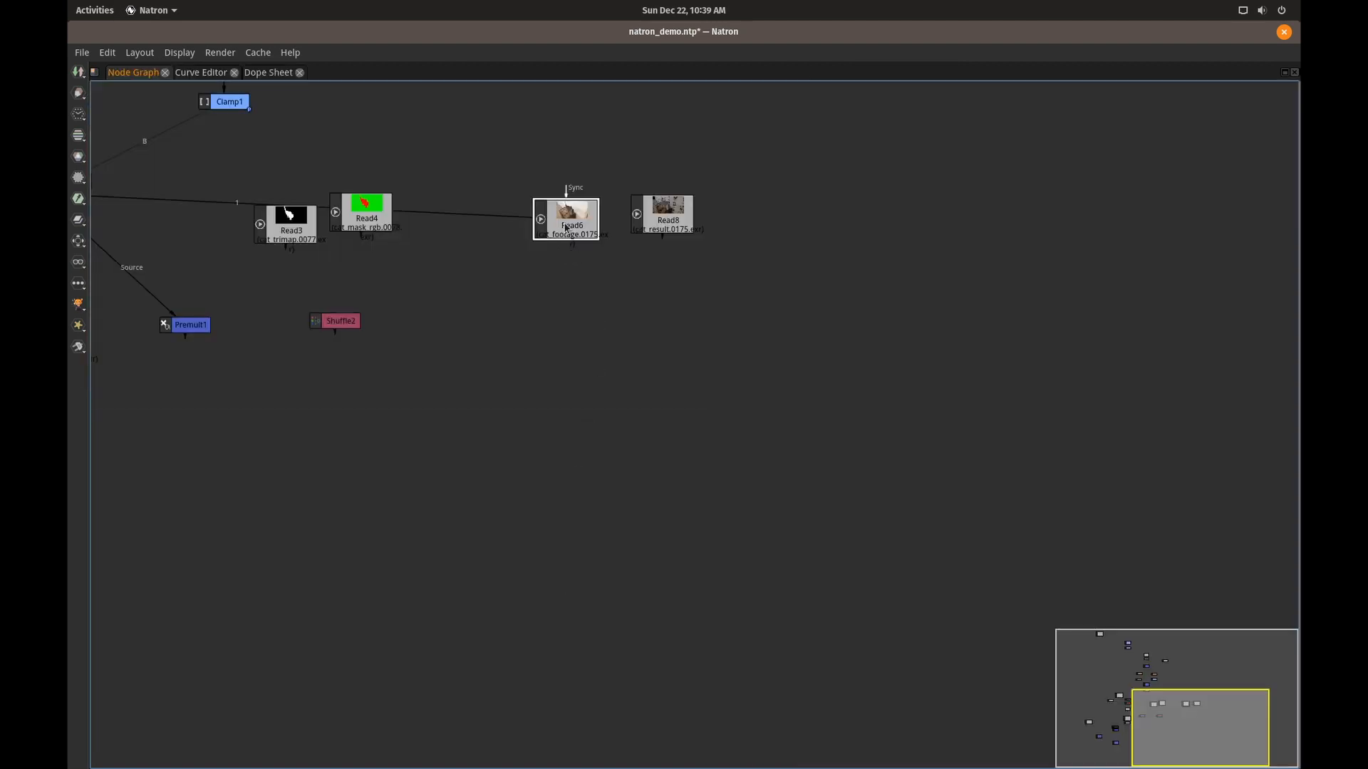
pyautogui.press('space')
pyautogui.moveTo(586, 254); pyautogui.dragTo(618, 285)
pyautogui.scroll(-3, 617, 285)
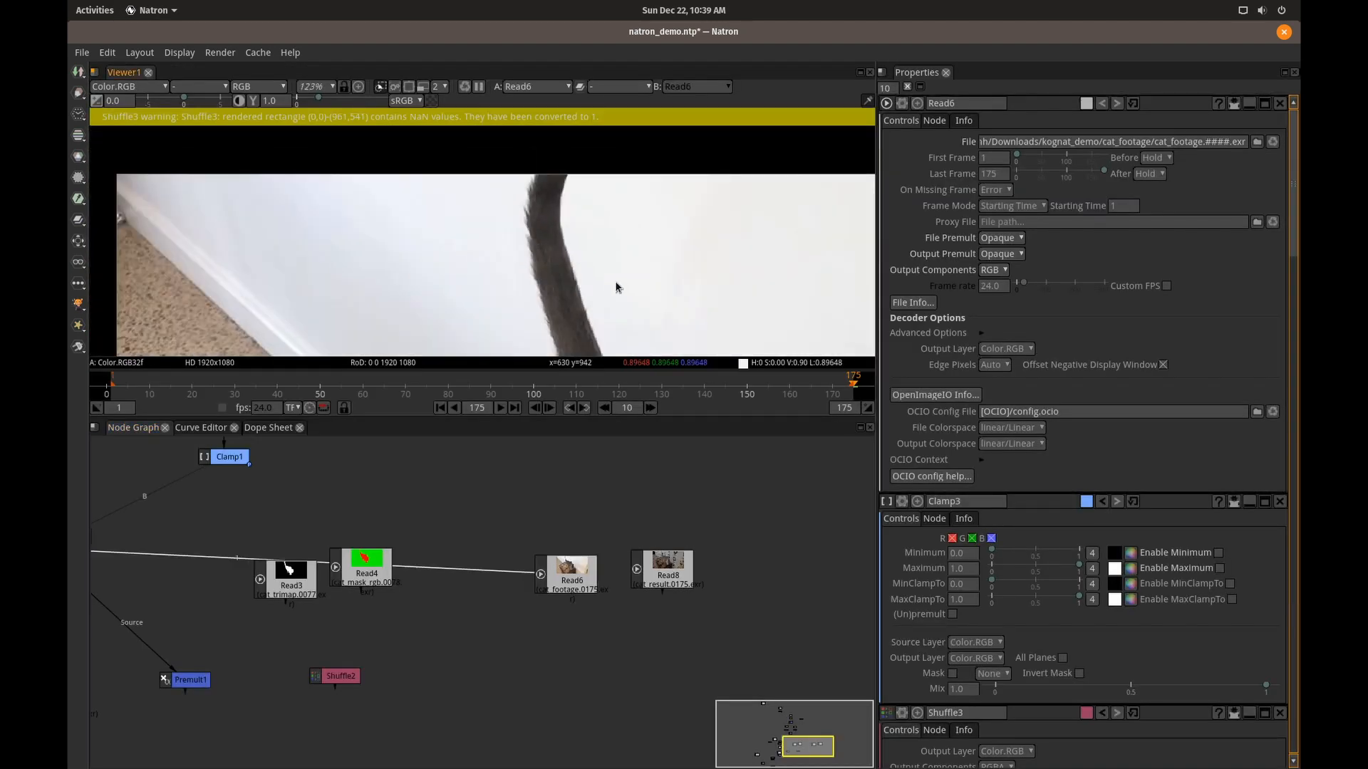
pyautogui.scroll(-3, 617, 287)
pyautogui.scroll(-3, 519, 186)
pyautogui.press('space')
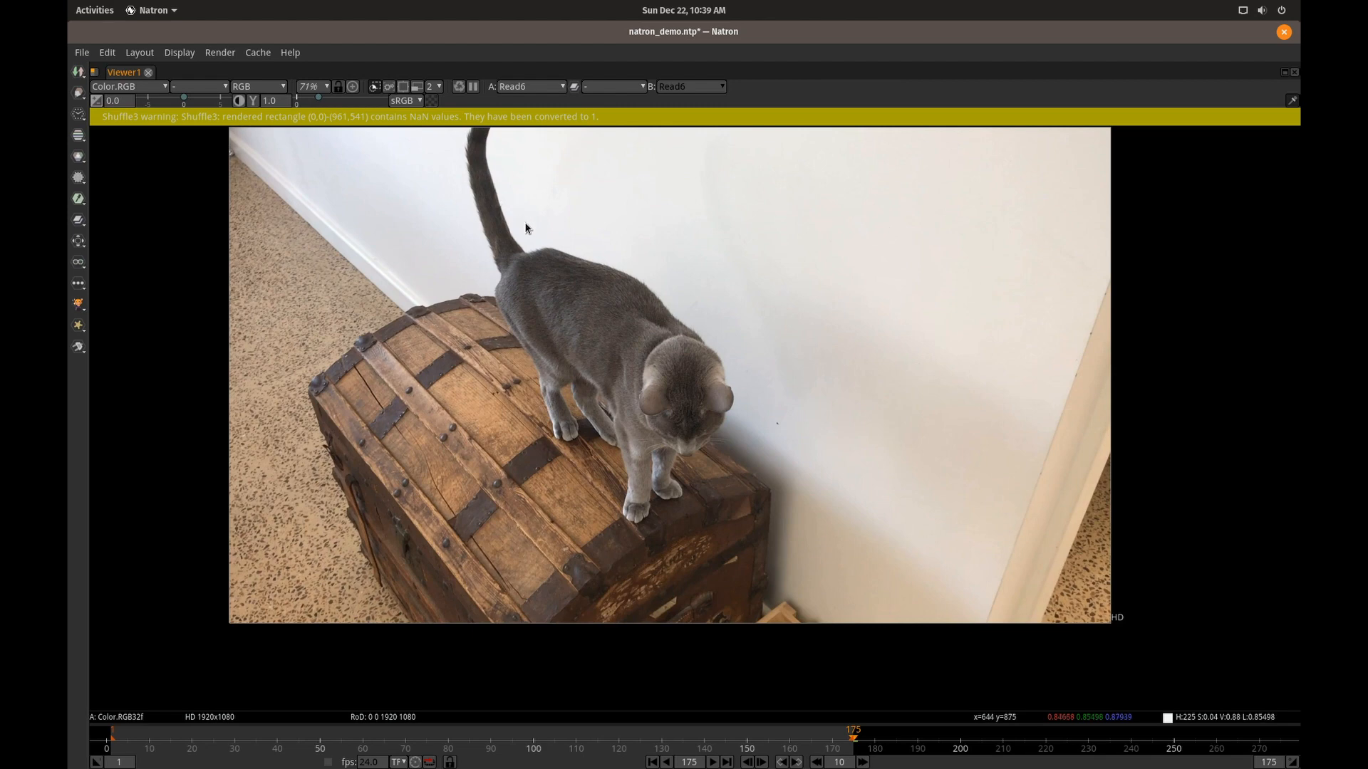
pyautogui.click(713, 763)
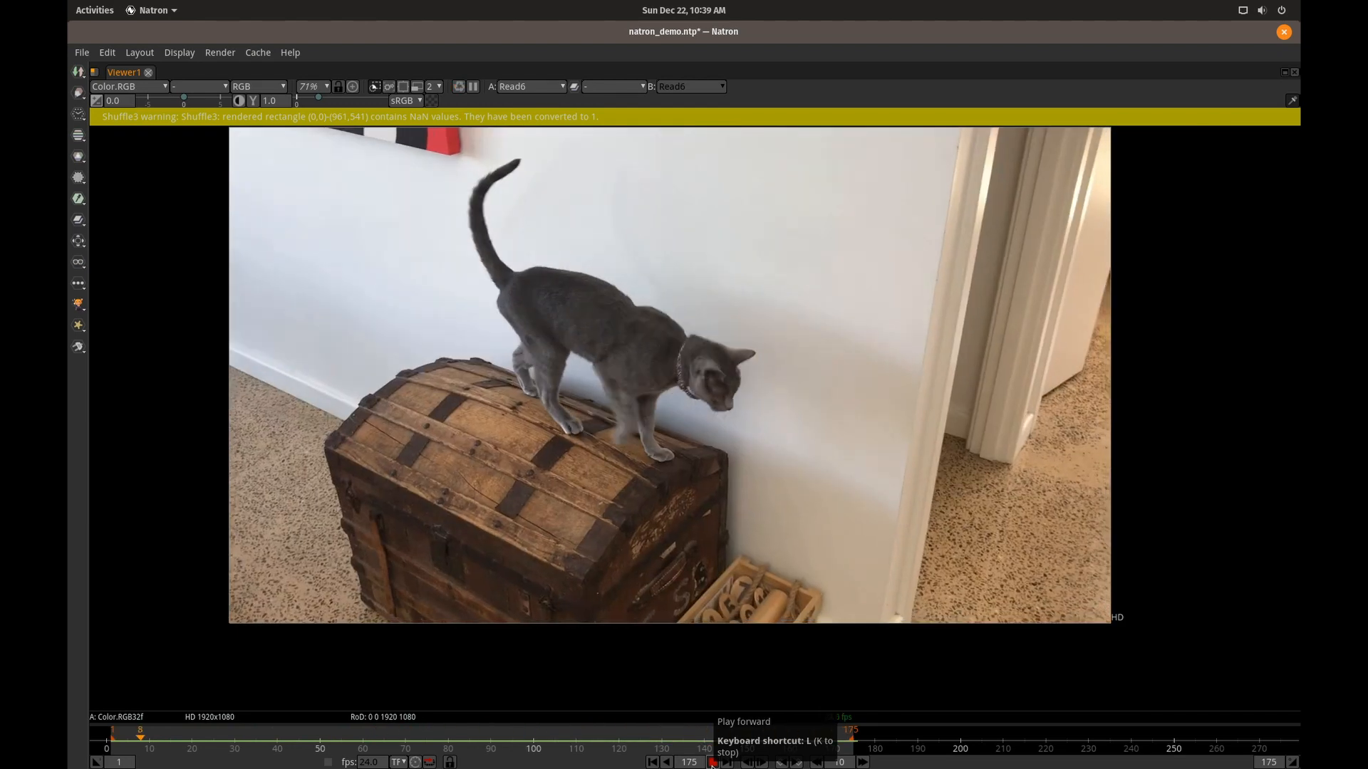
pyautogui.press('space')
pyautogui.click(392, 584)
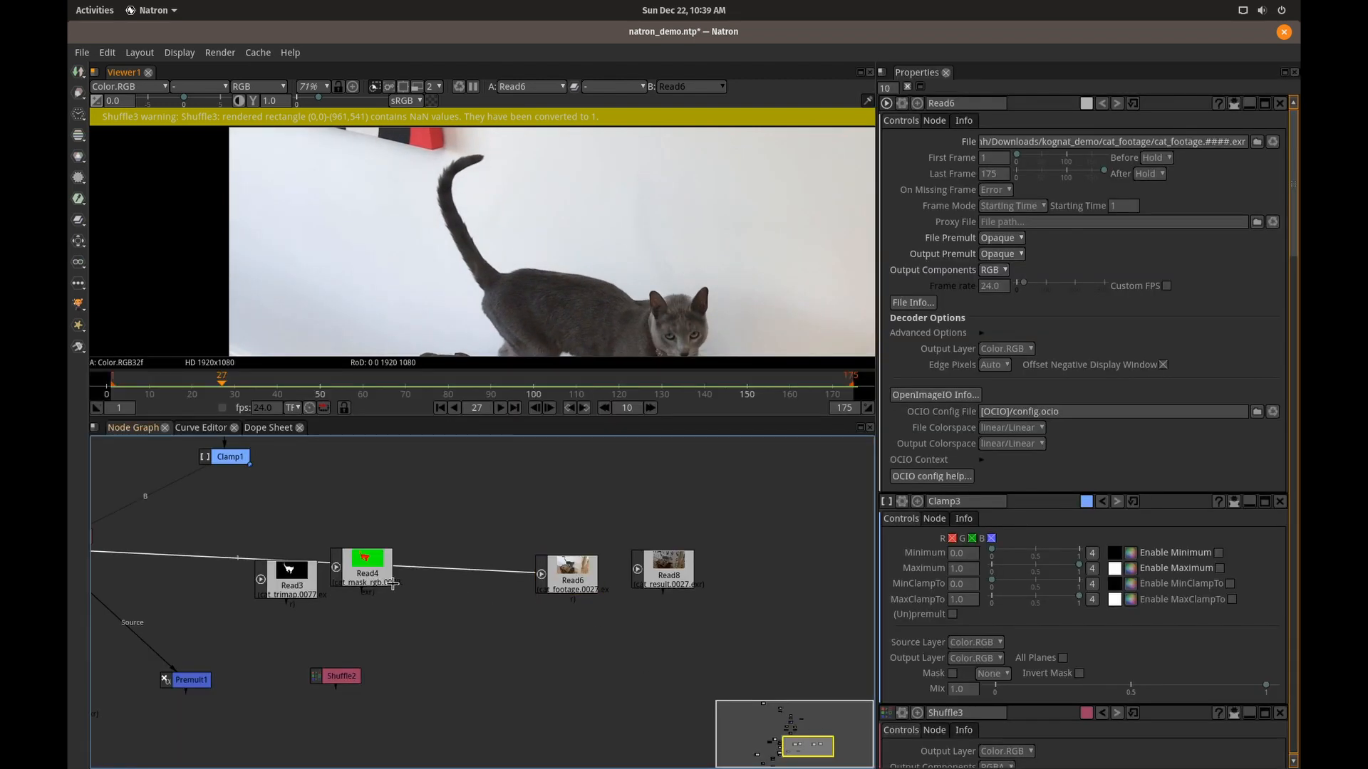
# Display the Read3 cat_trimap sequence in the viewer.
pyautogui.click(300, 586)
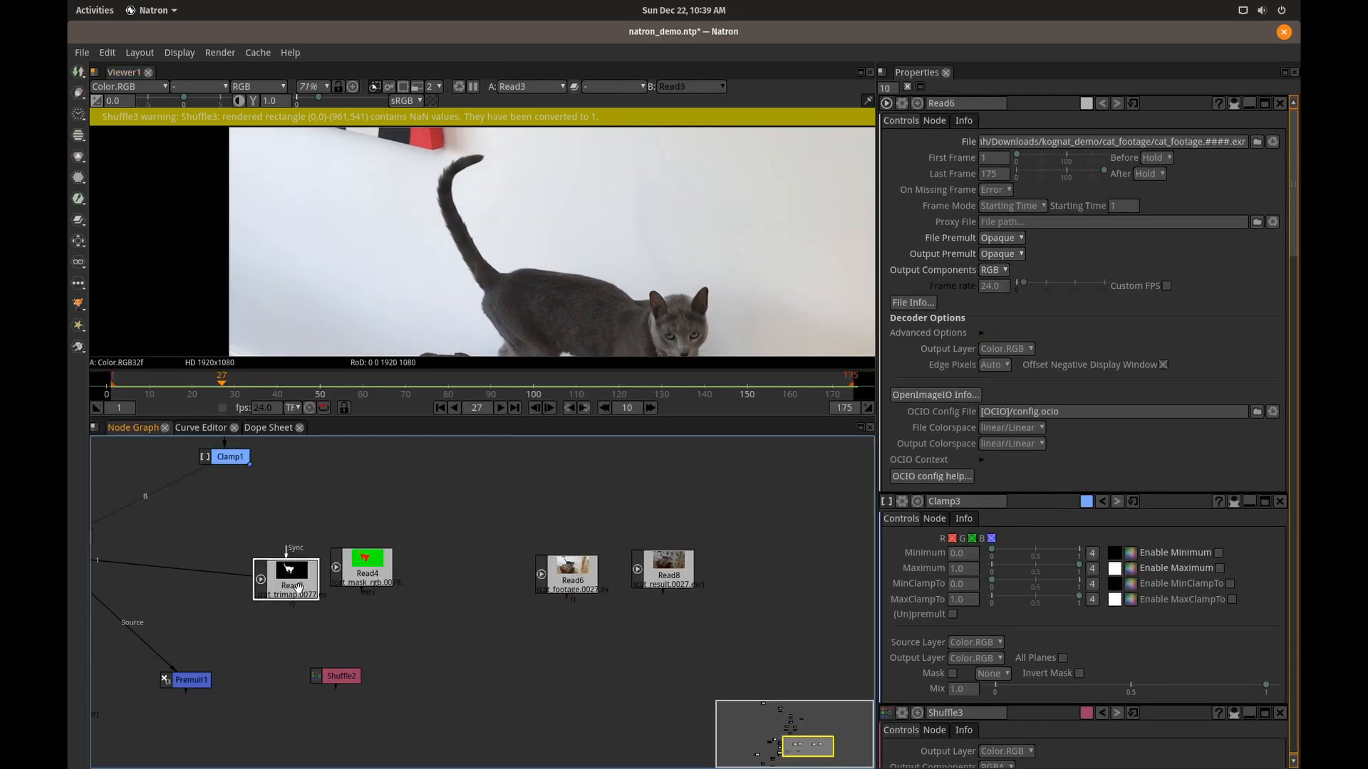
pyautogui.press('1')
pyautogui.press('space')
pyautogui.press('space')
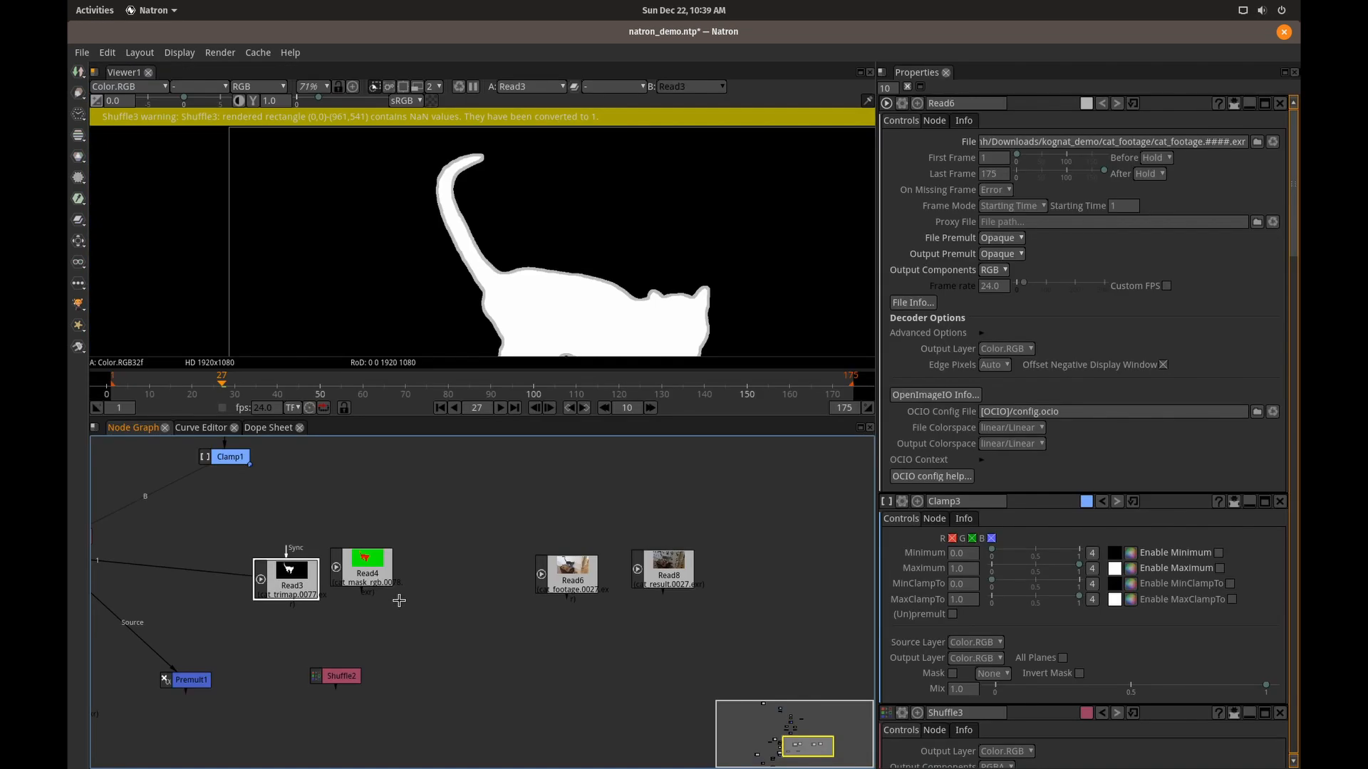
# Display the output of the Rotobot_Segmentation_1 node and fit its frame within the viewer.
pyautogui.moveTo(430, 504); pyautogui.dragTo(619, 708)
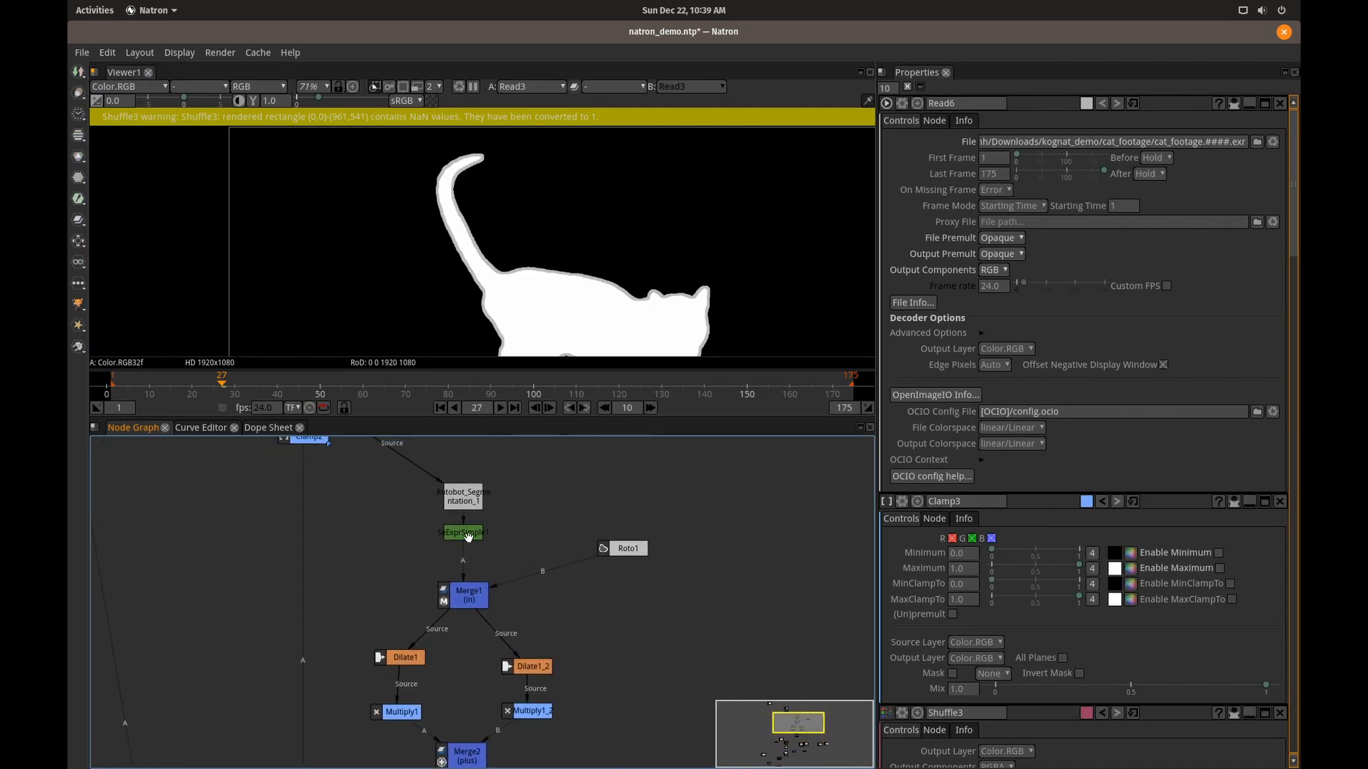
pyautogui.click(464, 503)
pyautogui.press('1')
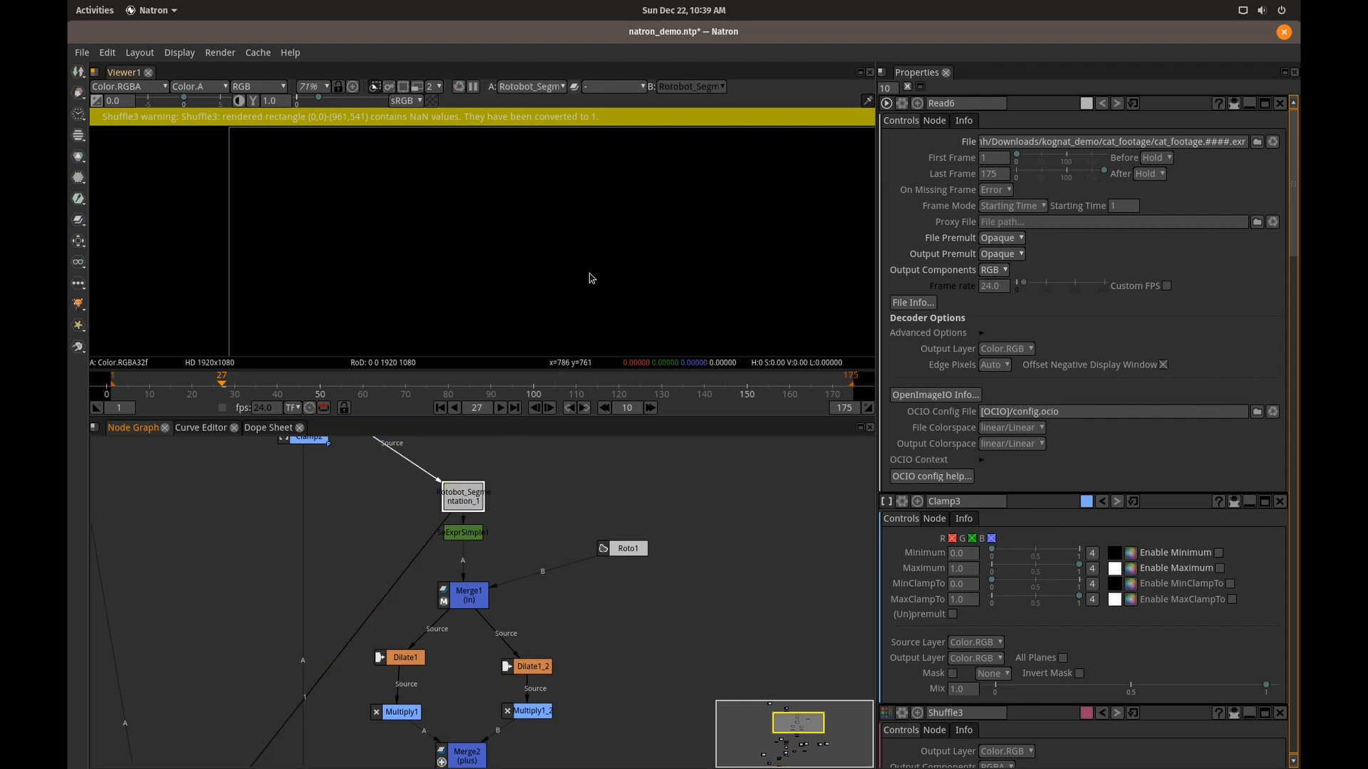
pyautogui.scroll(-5, 582, 290)
pyautogui.moveTo(583, 290); pyautogui.dragTo(469, 197)
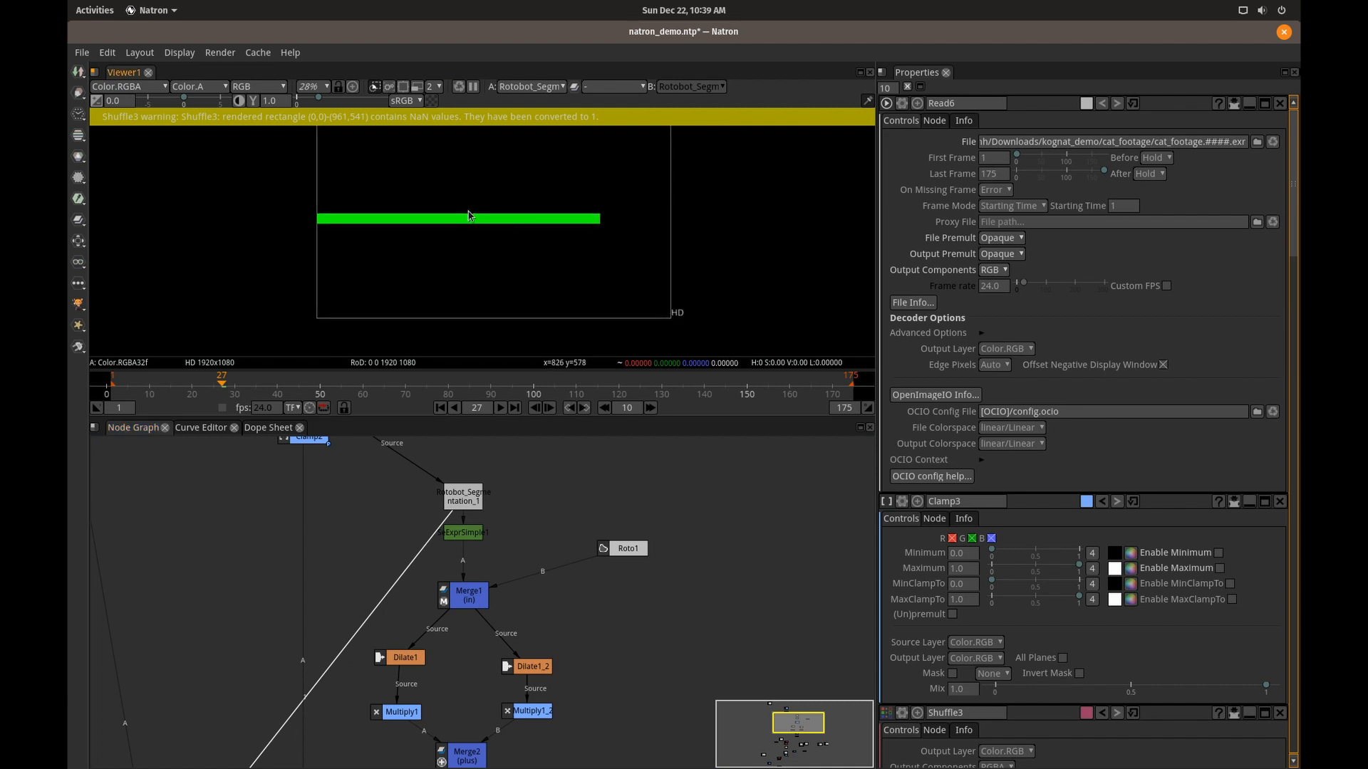
pyautogui.moveTo(488, 229); pyautogui.dragTo(491, 273)
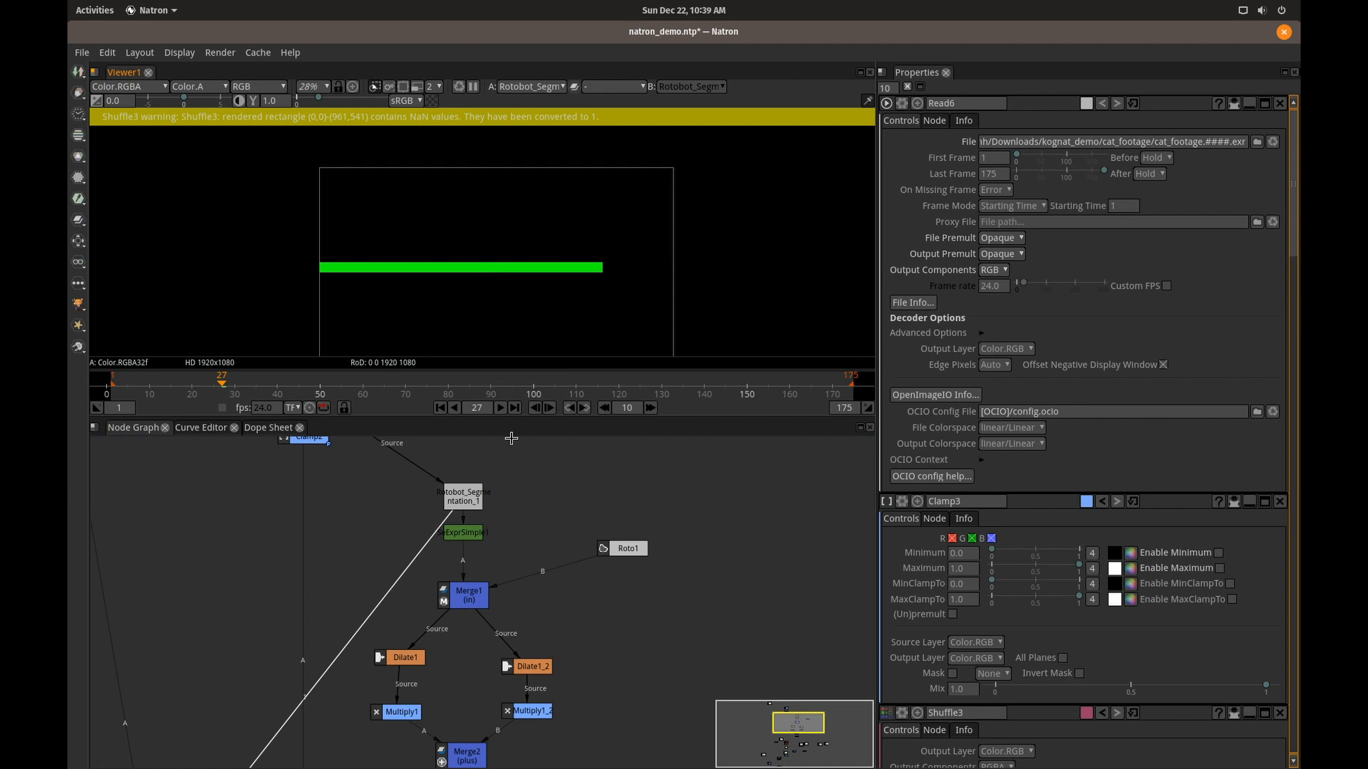
# Display the outputs of the Dilate1 and Dilate1_2 nodes in turn in the viewer.
pyautogui.moveTo(532, 557); pyautogui.dragTo(517, 453)
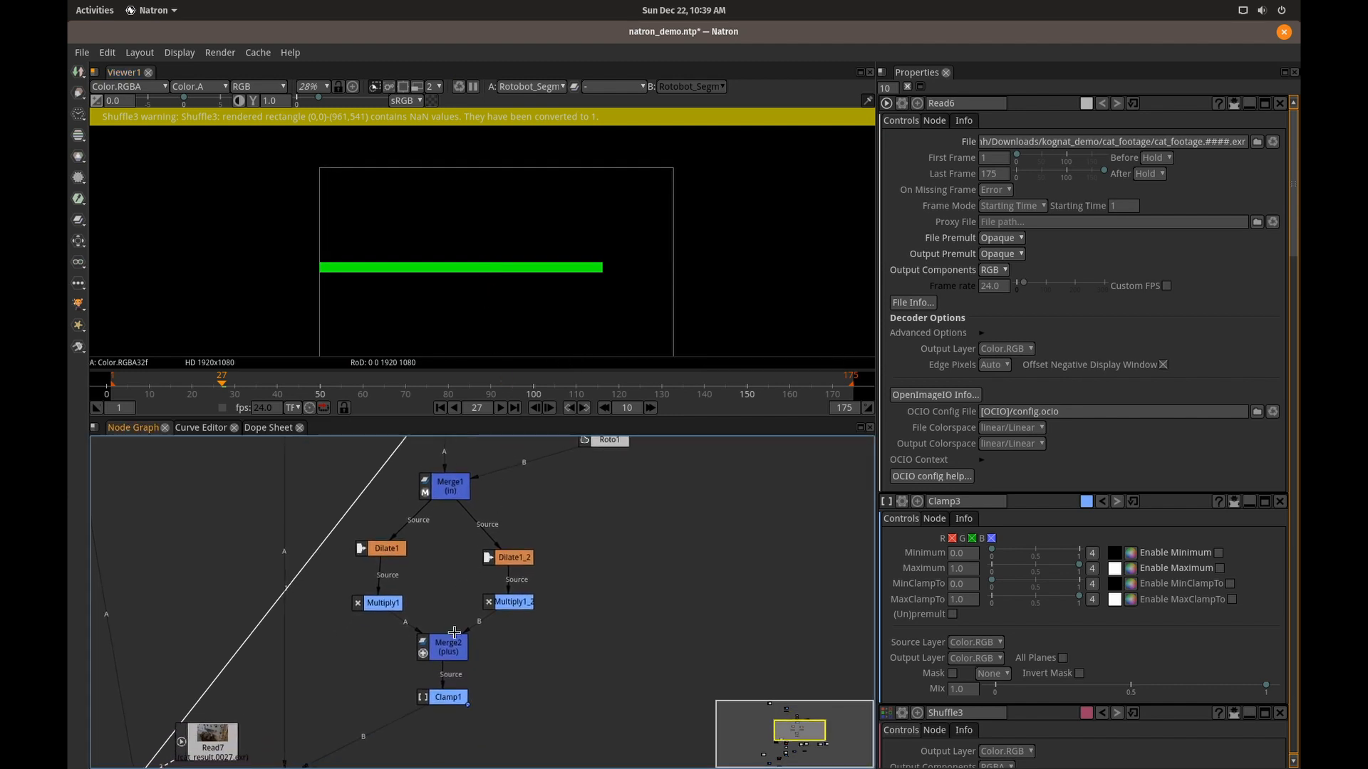
pyautogui.click(450, 699)
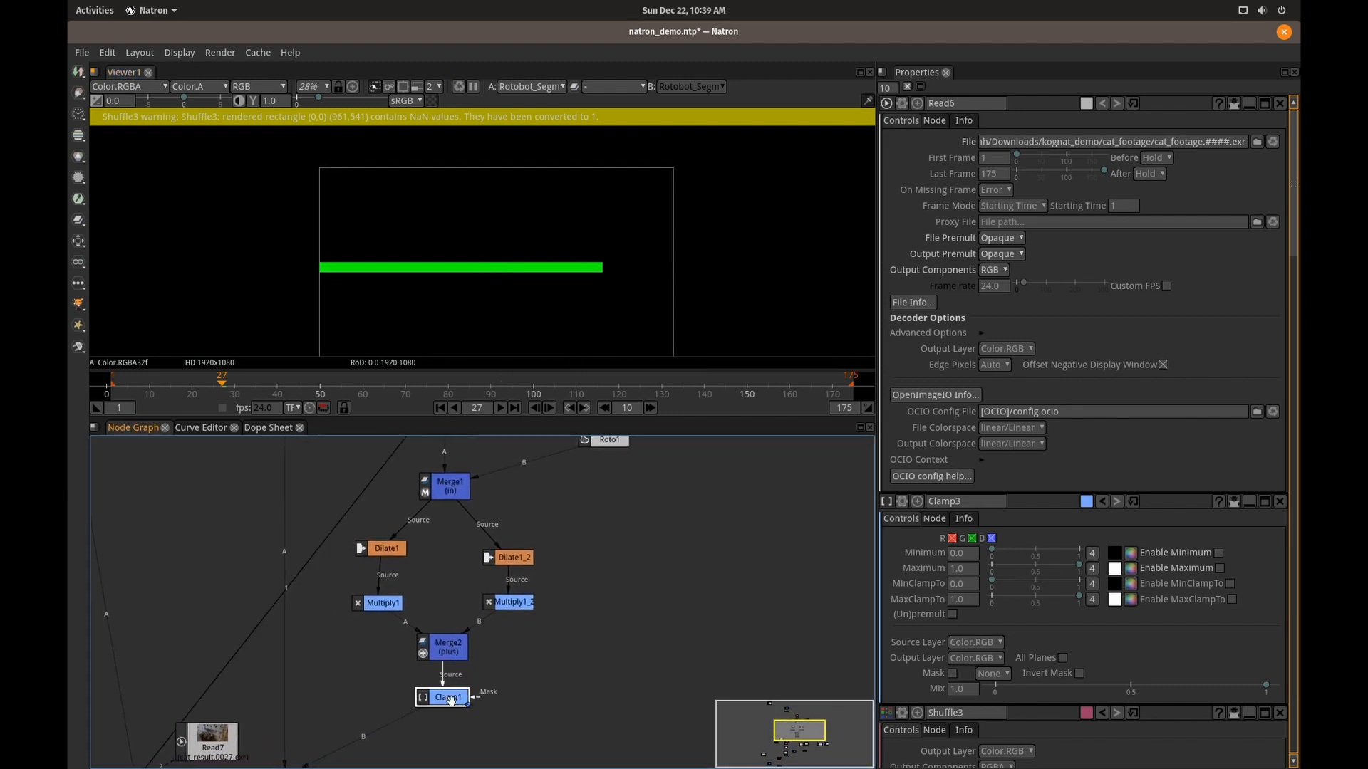
pyautogui.click(384, 547)
pyautogui.press('1')
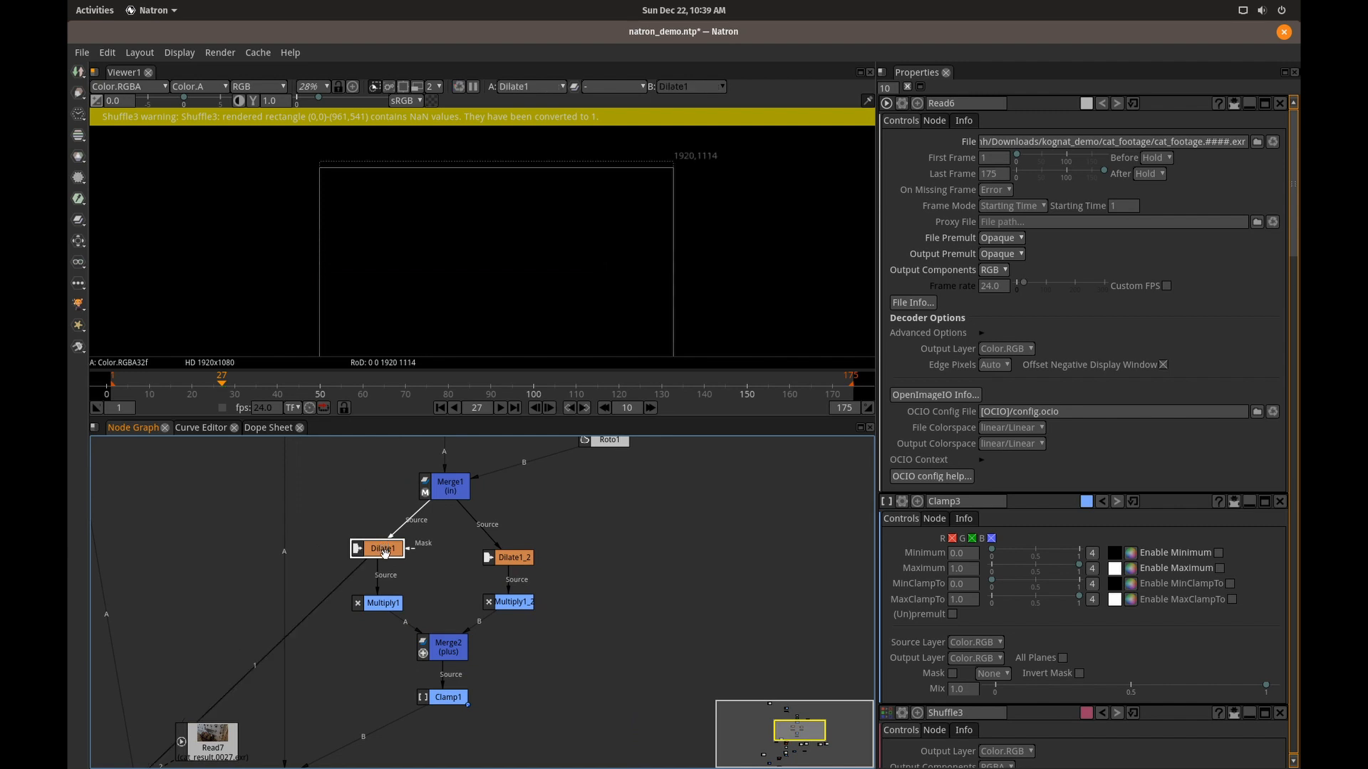
pyautogui.click(513, 557)
pyautogui.press('1')
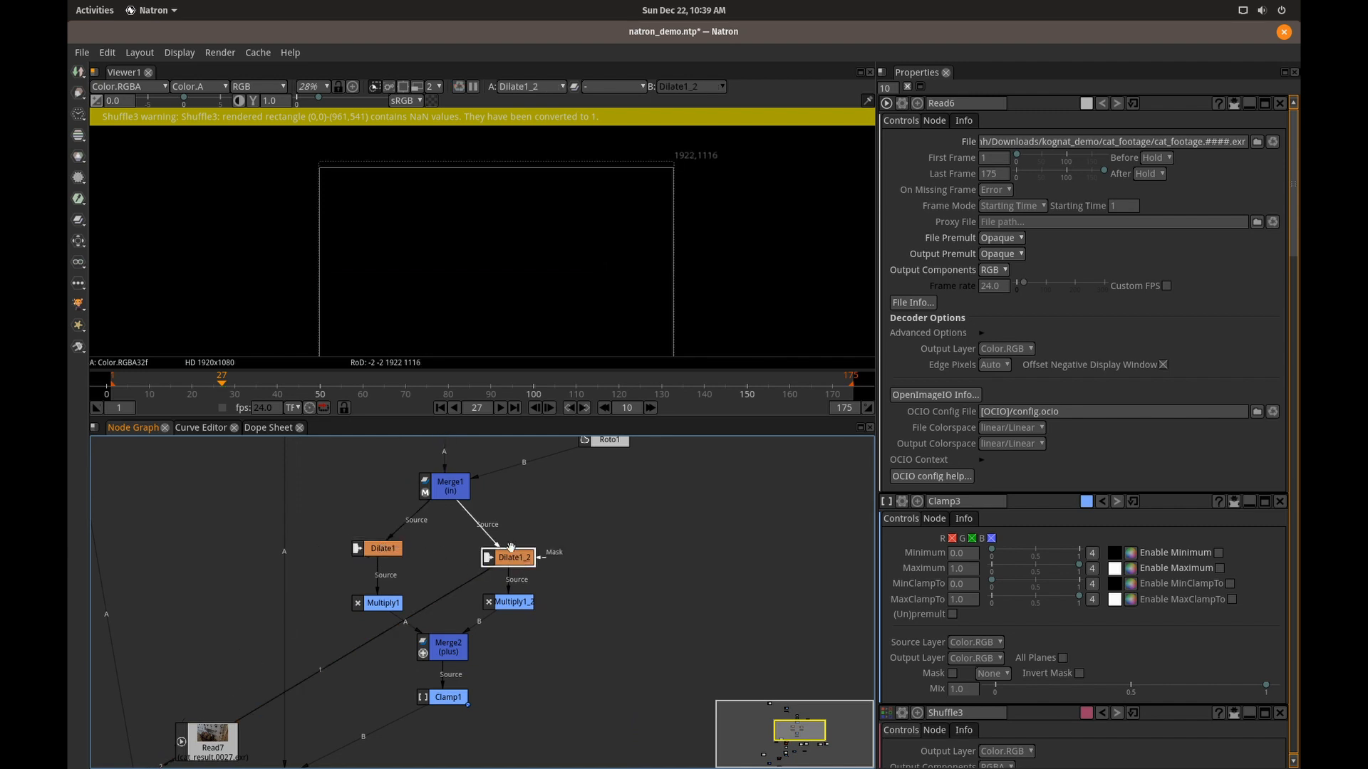
pyautogui.scroll(-4, 534, 285)
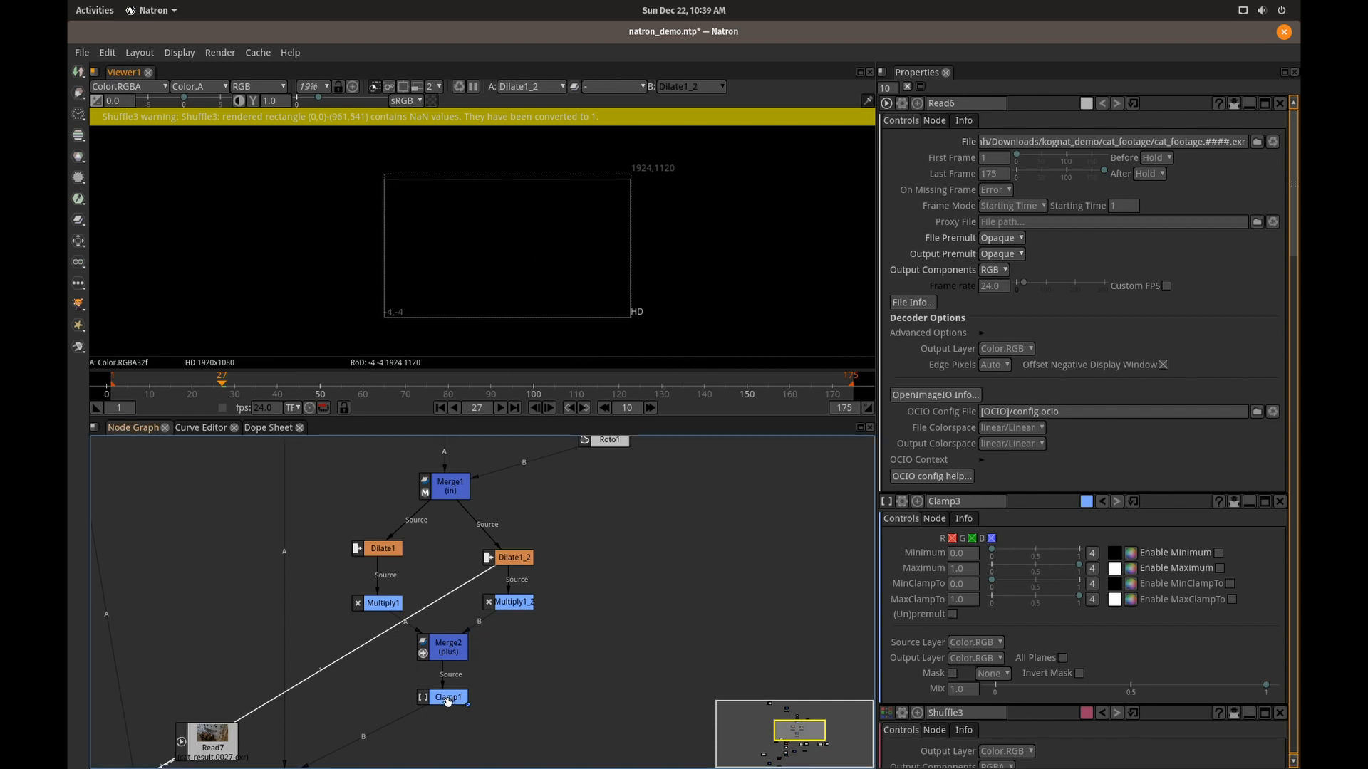
# Bring the Read3 trimap back into the viewer and examine its grey border closely around the cat's body.
pyautogui.moveTo(515, 685); pyautogui.dragTo(536, 539)
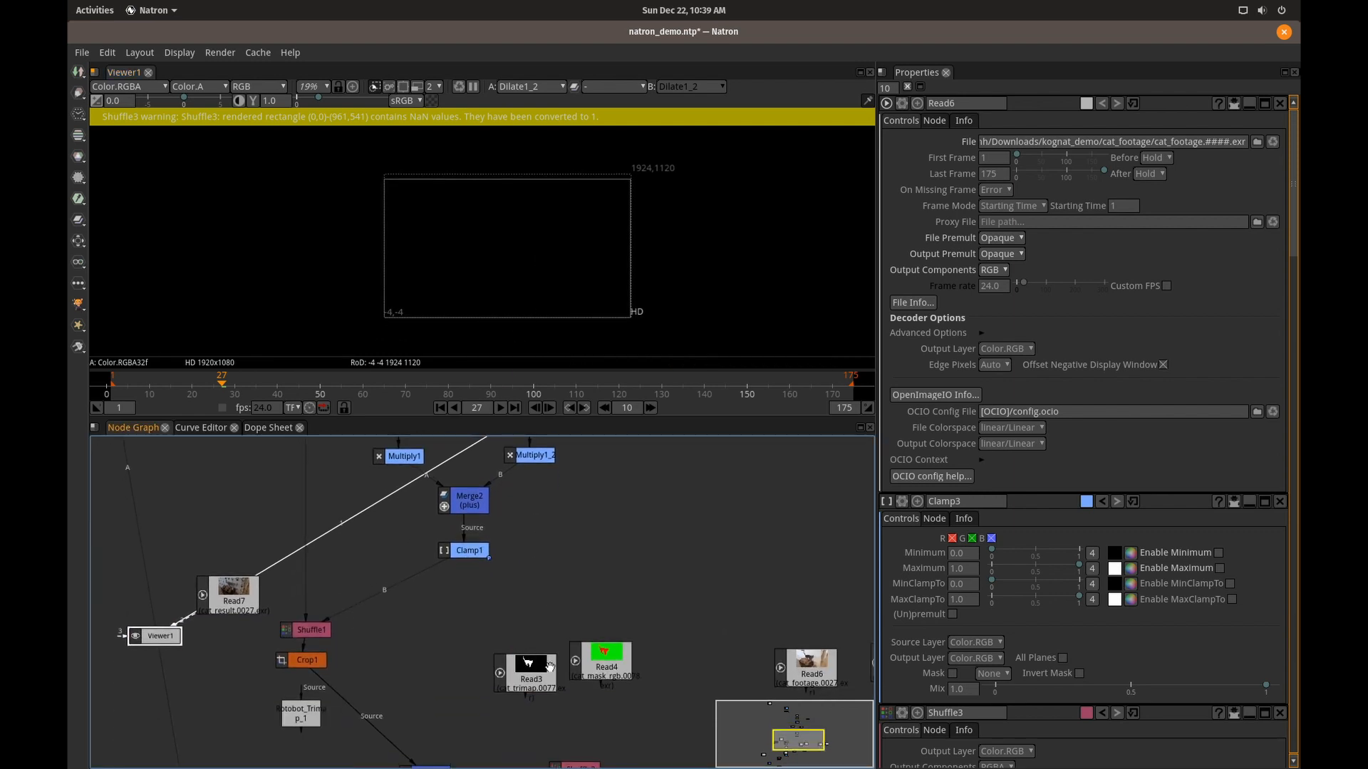
pyautogui.click(531, 682)
pyautogui.press('1')
pyautogui.scroll(4, 470, 245)
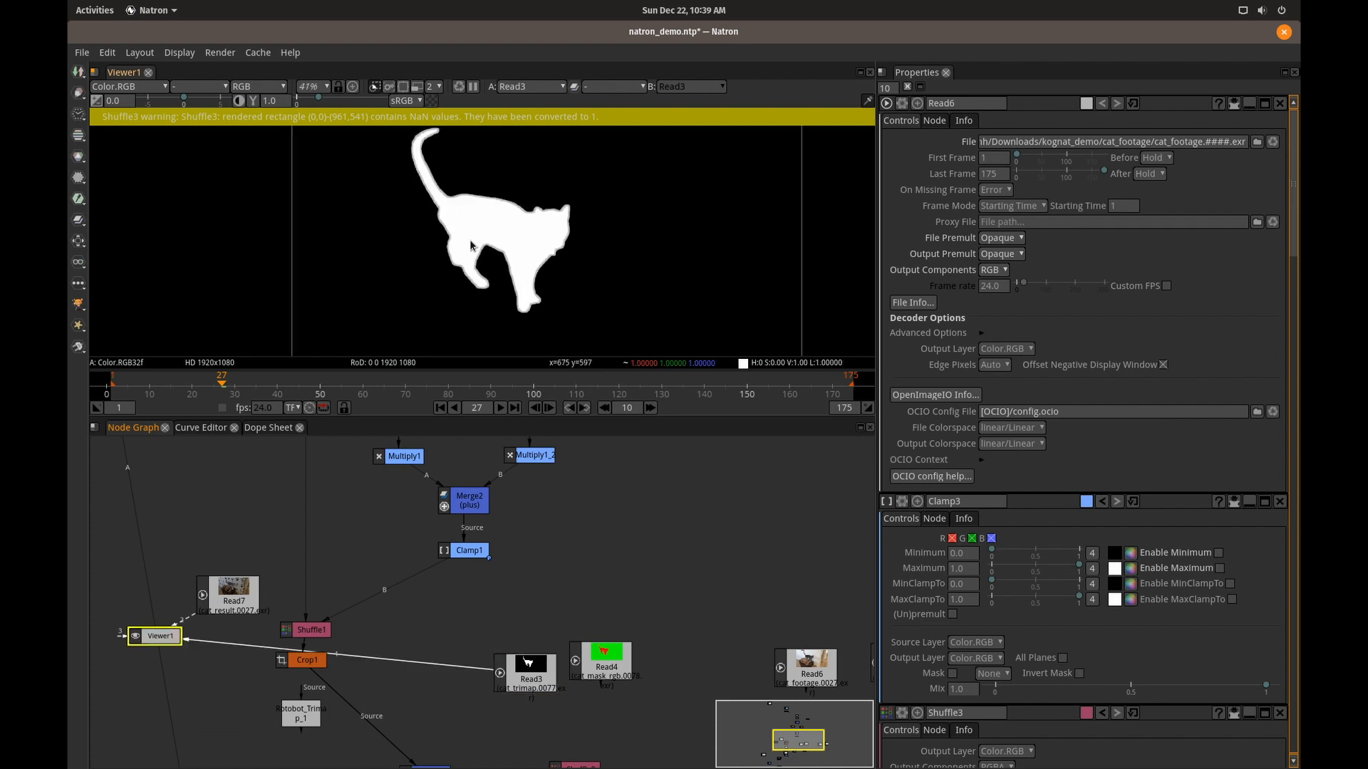
pyautogui.scroll(6, 472, 247)
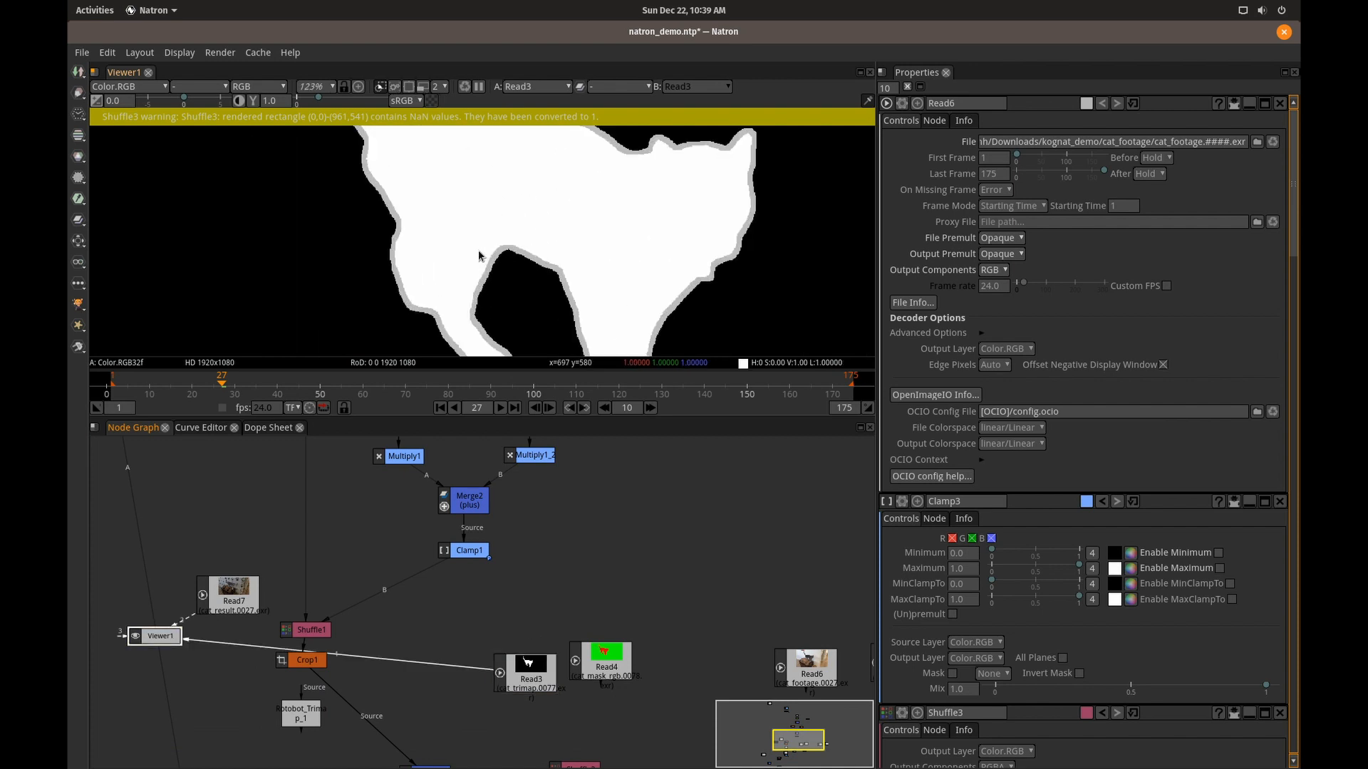
# Display the output of the Premult1 node in the viewer with the whole frame in view.
pyautogui.moveTo(408, 639); pyautogui.dragTo(459, 556)
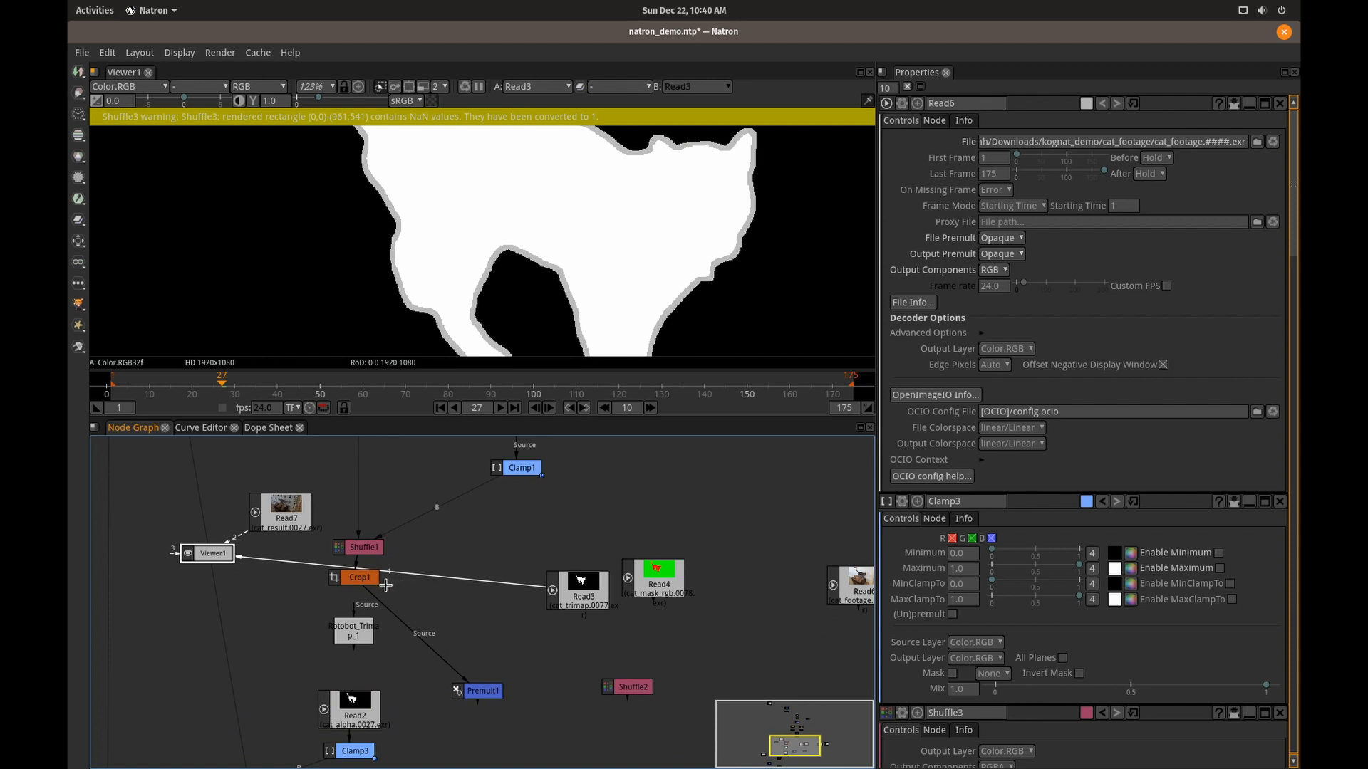
pyautogui.click(479, 690)
pyautogui.press('1')
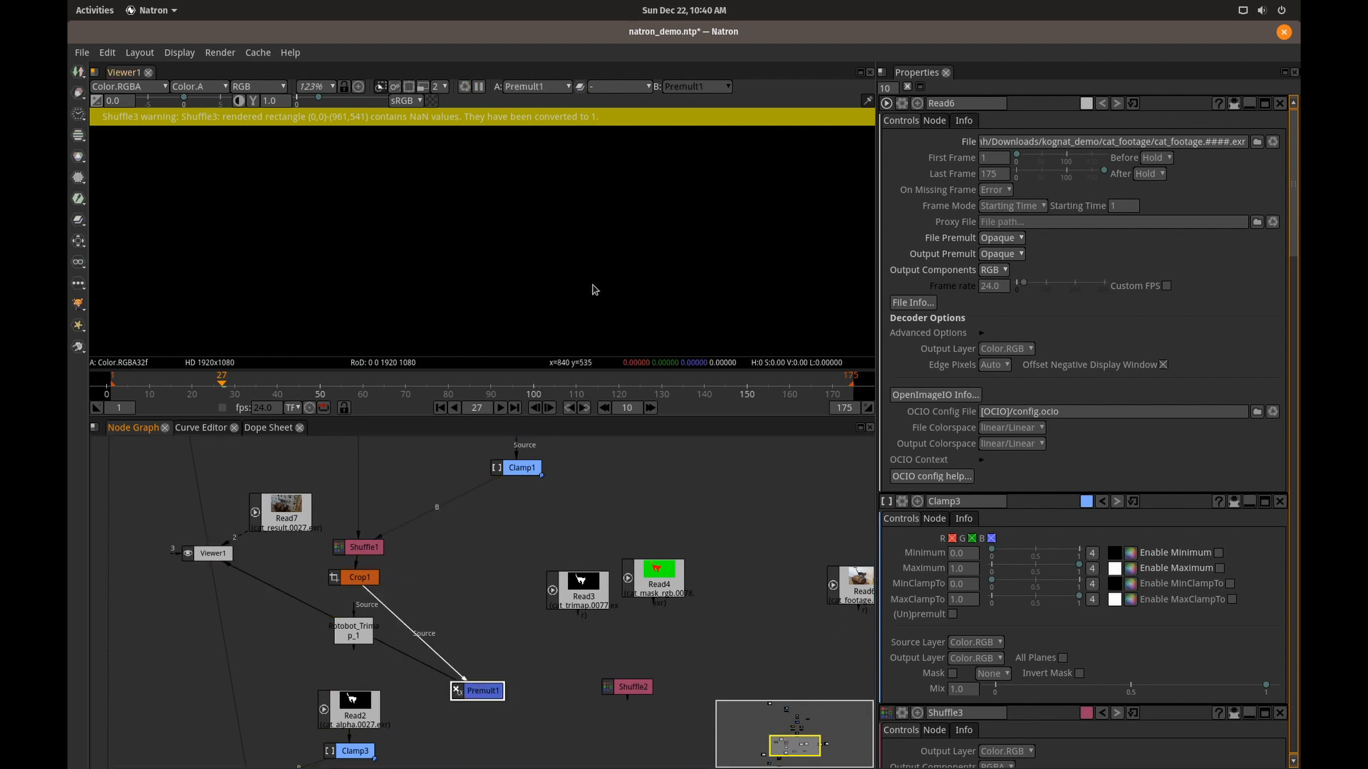
pyautogui.click(592, 293)
pyautogui.scroll(-7, 581, 281)
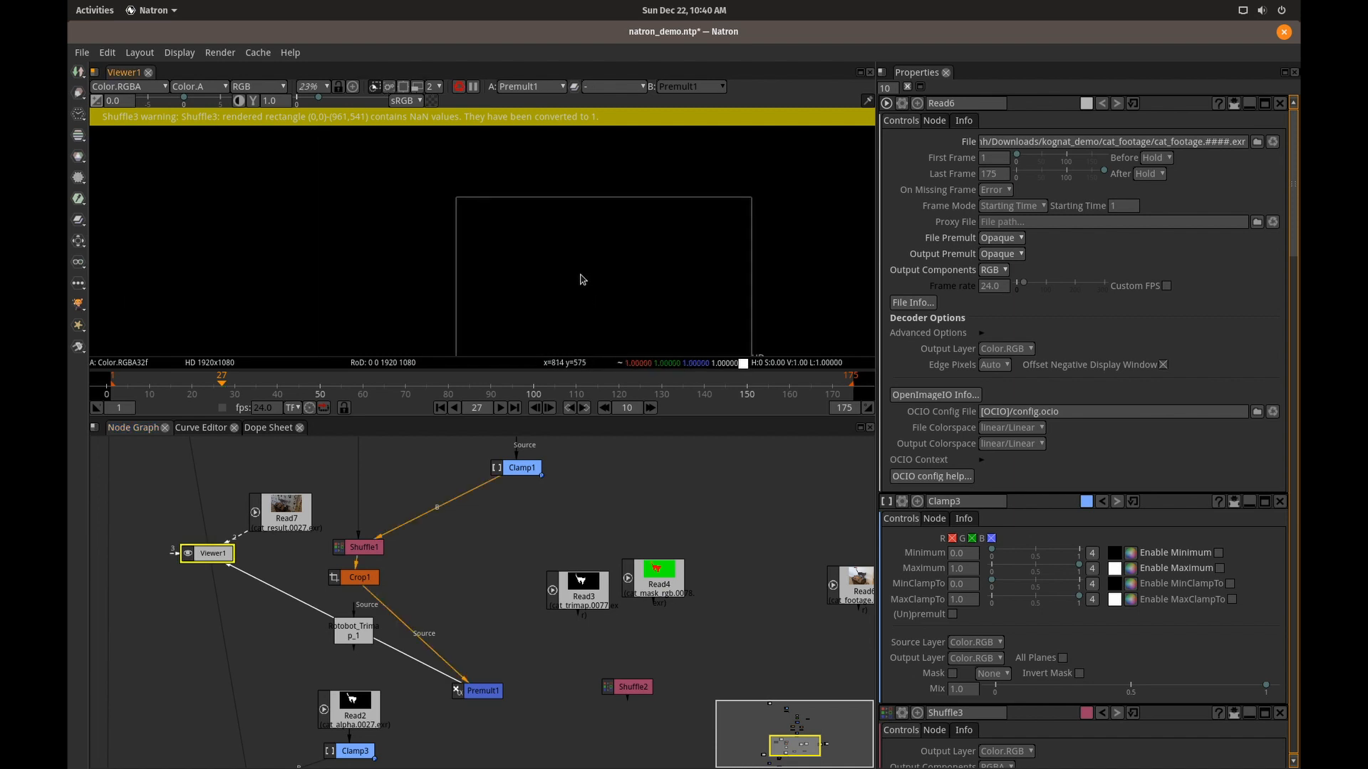
pyautogui.moveTo(580, 275); pyautogui.dragTo(513, 273)
# Trace the nodes feeding Premult1 from the segmentation down to Crop1, and examine the premultiplied cat up close.
pyautogui.moveTo(570, 535)
pyautogui.mouseDown()
pyautogui.moveTo(552, 713)
pyautogui.moveTo(598, 664)
pyautogui.moveTo(579, 531)
pyautogui.moveTo(581, 548)
pyautogui.mouseUp()
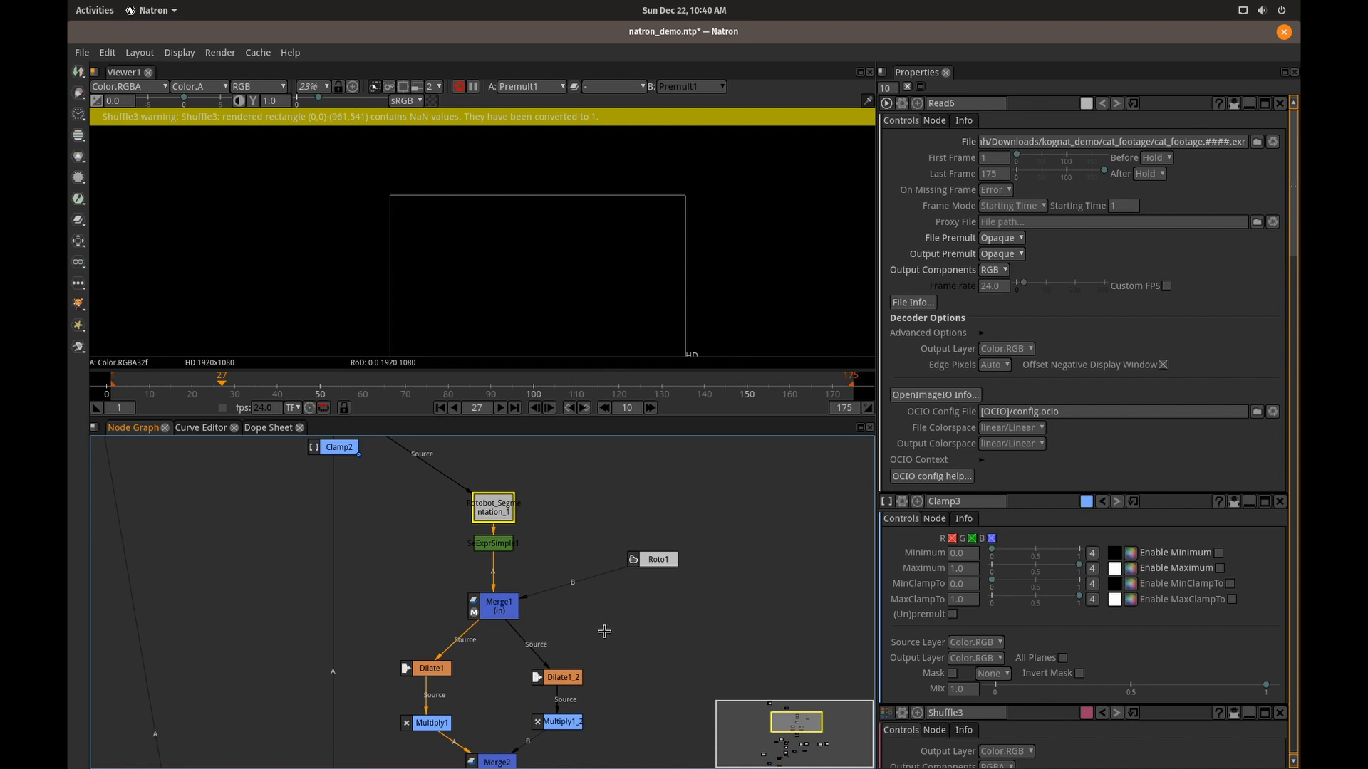
pyautogui.moveTo(607, 640); pyautogui.dragTo(588, 447)
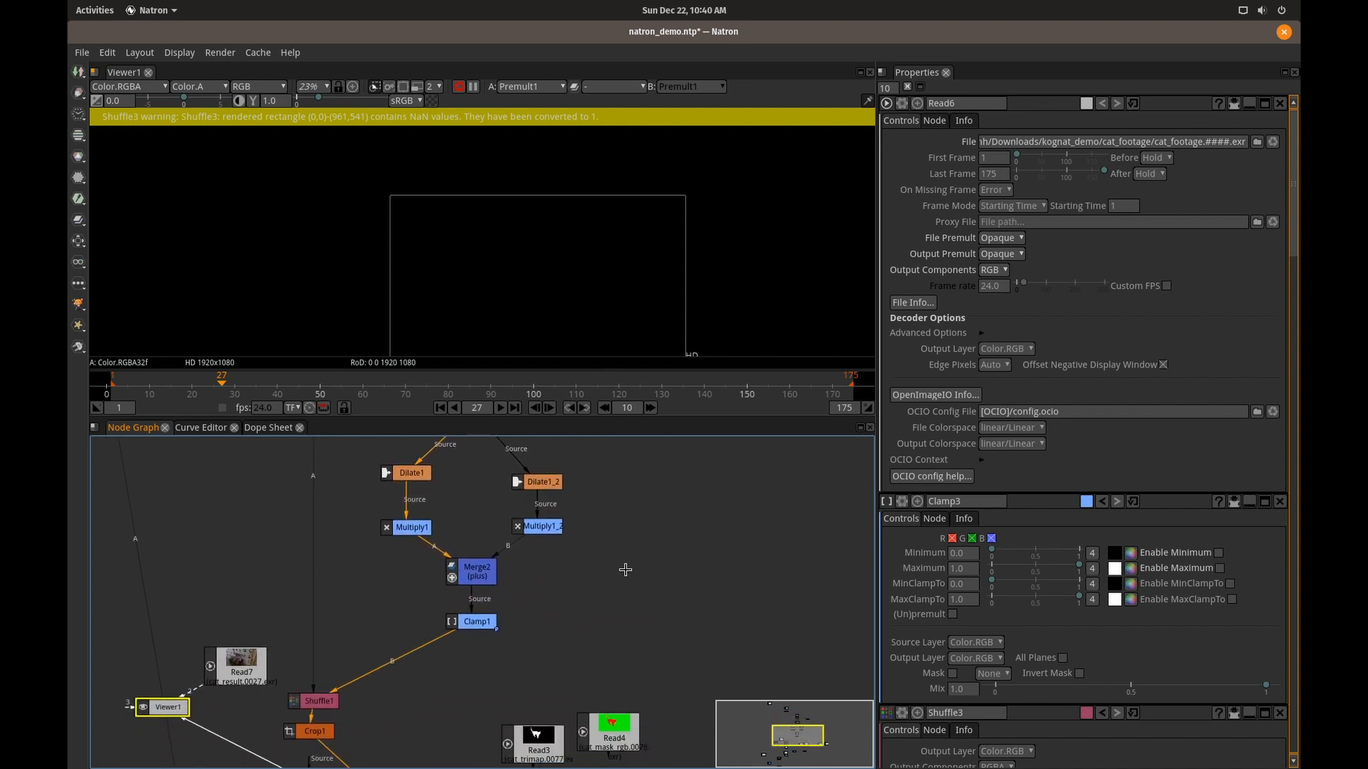
pyautogui.moveTo(633, 598); pyautogui.dragTo(617, 475)
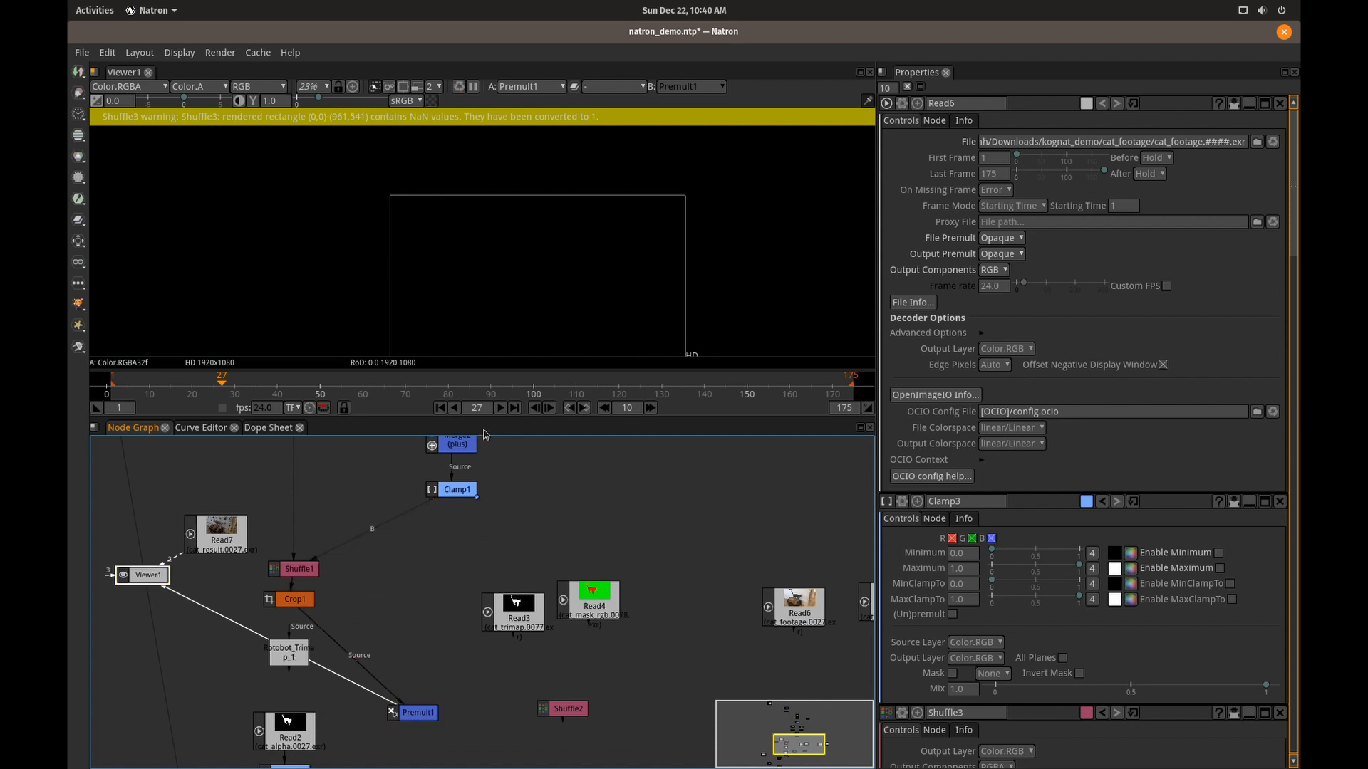
pyautogui.moveTo(531, 268); pyautogui.dragTo(474, 217)
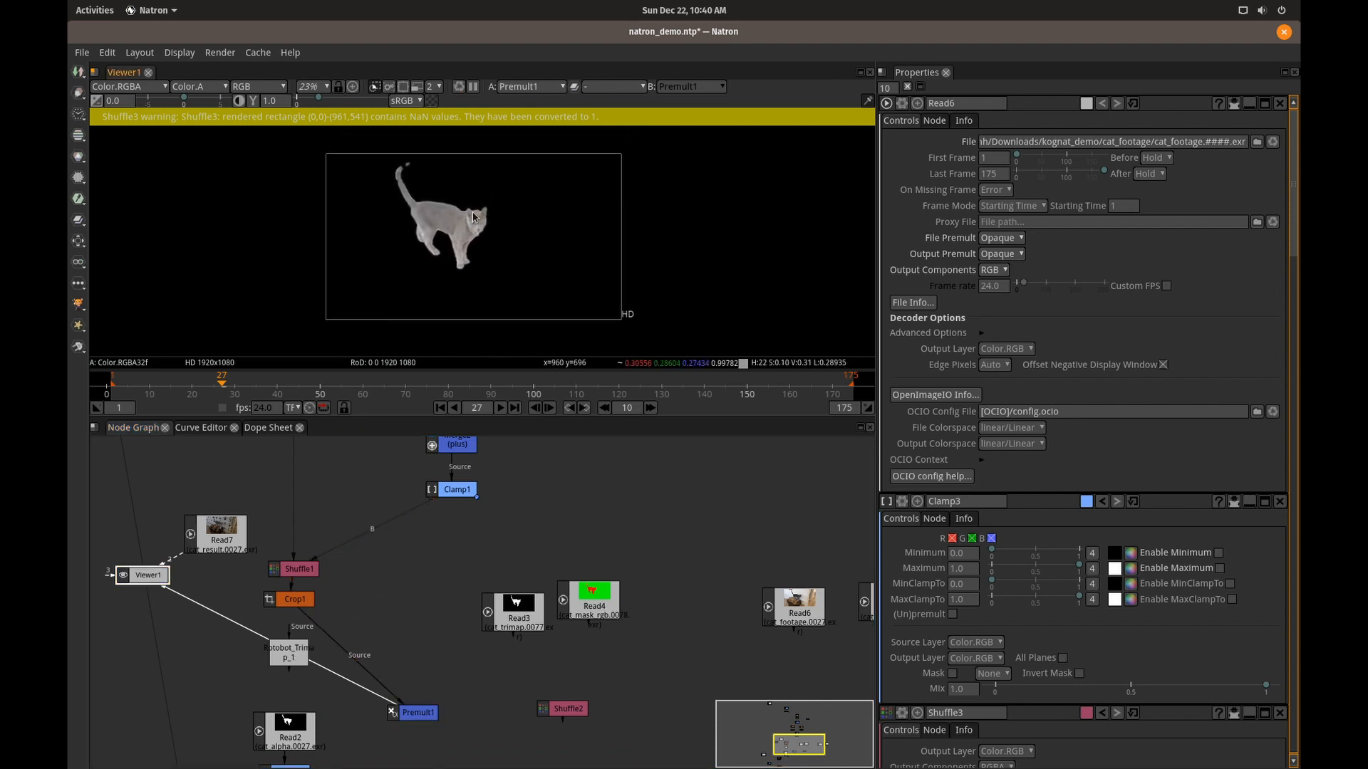
pyautogui.scroll(10, 474, 217)
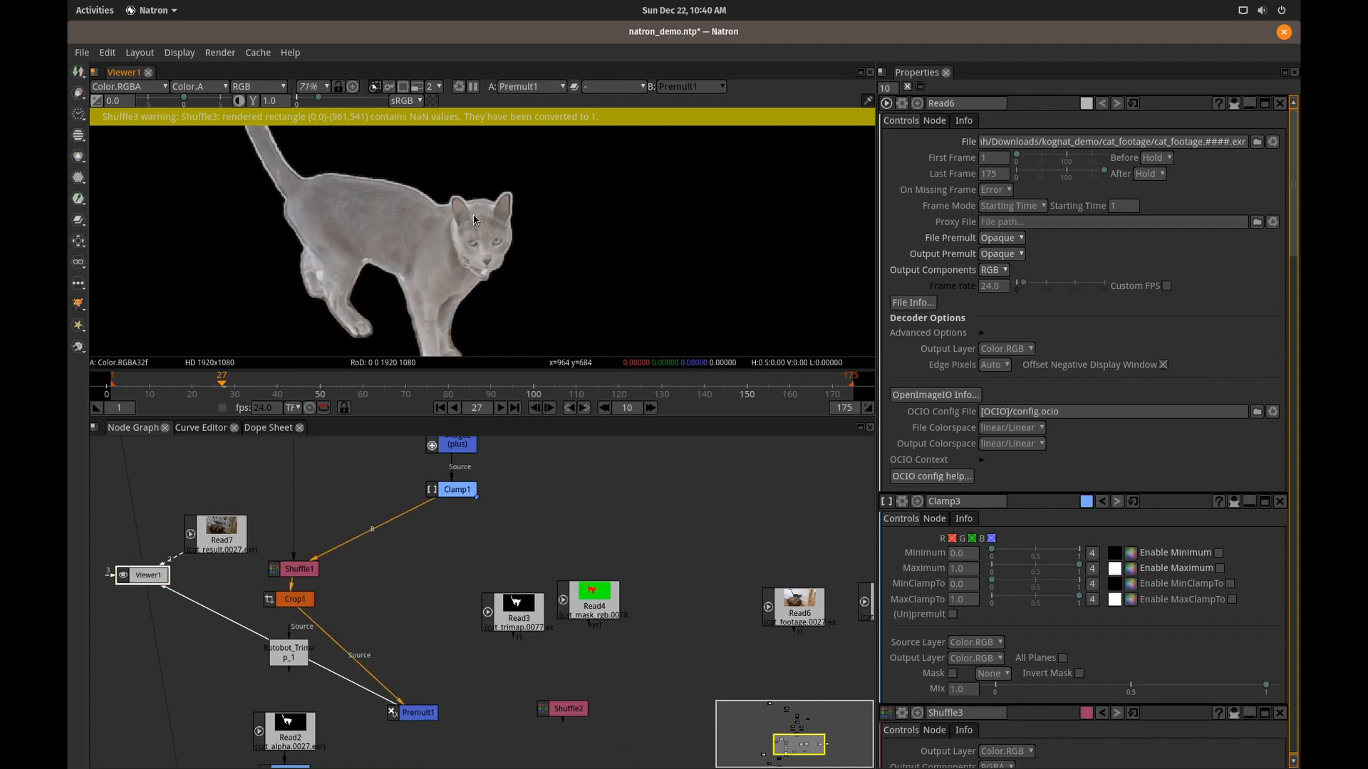
# Toggle the viewer's auto-contrast and check its alpha channel selection for the Premult1 output.
pyautogui.click(239, 101)
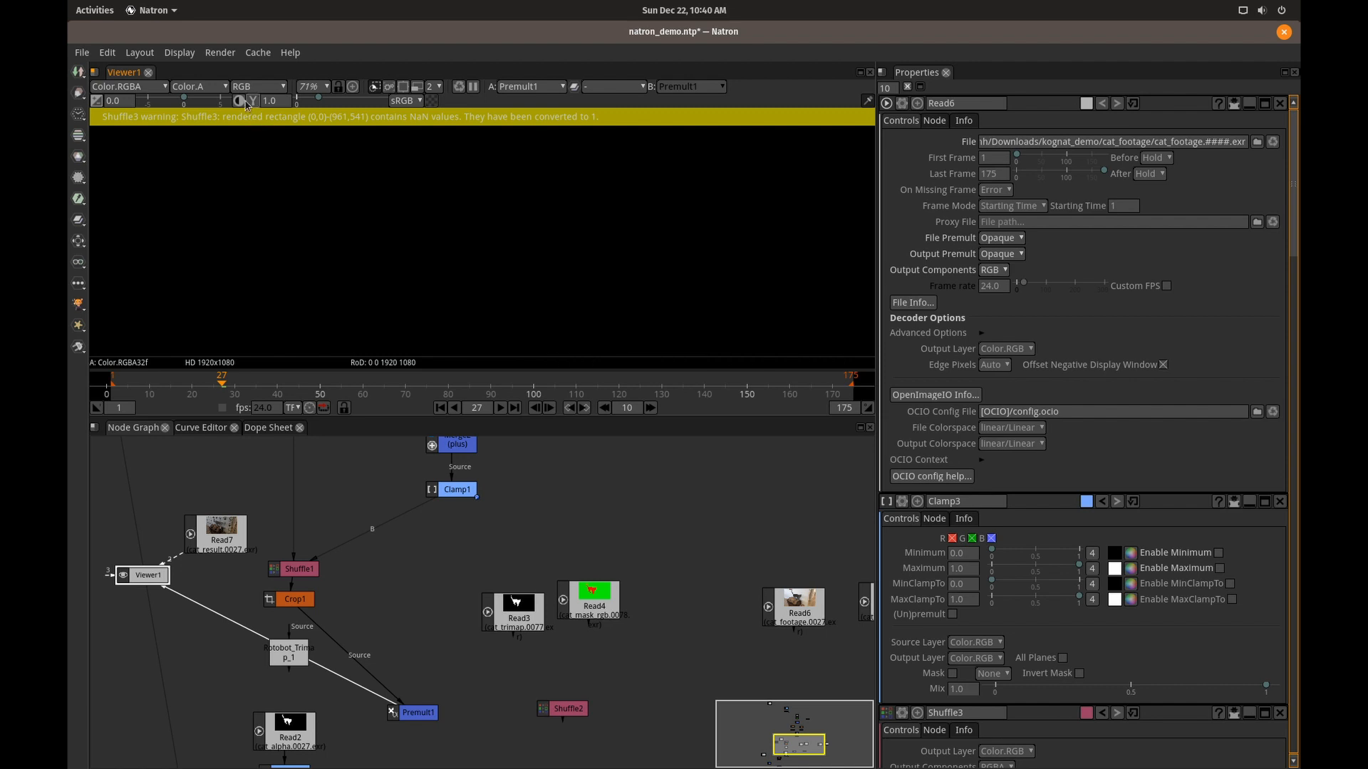
pyautogui.click(223, 87)
pyautogui.click(211, 88)
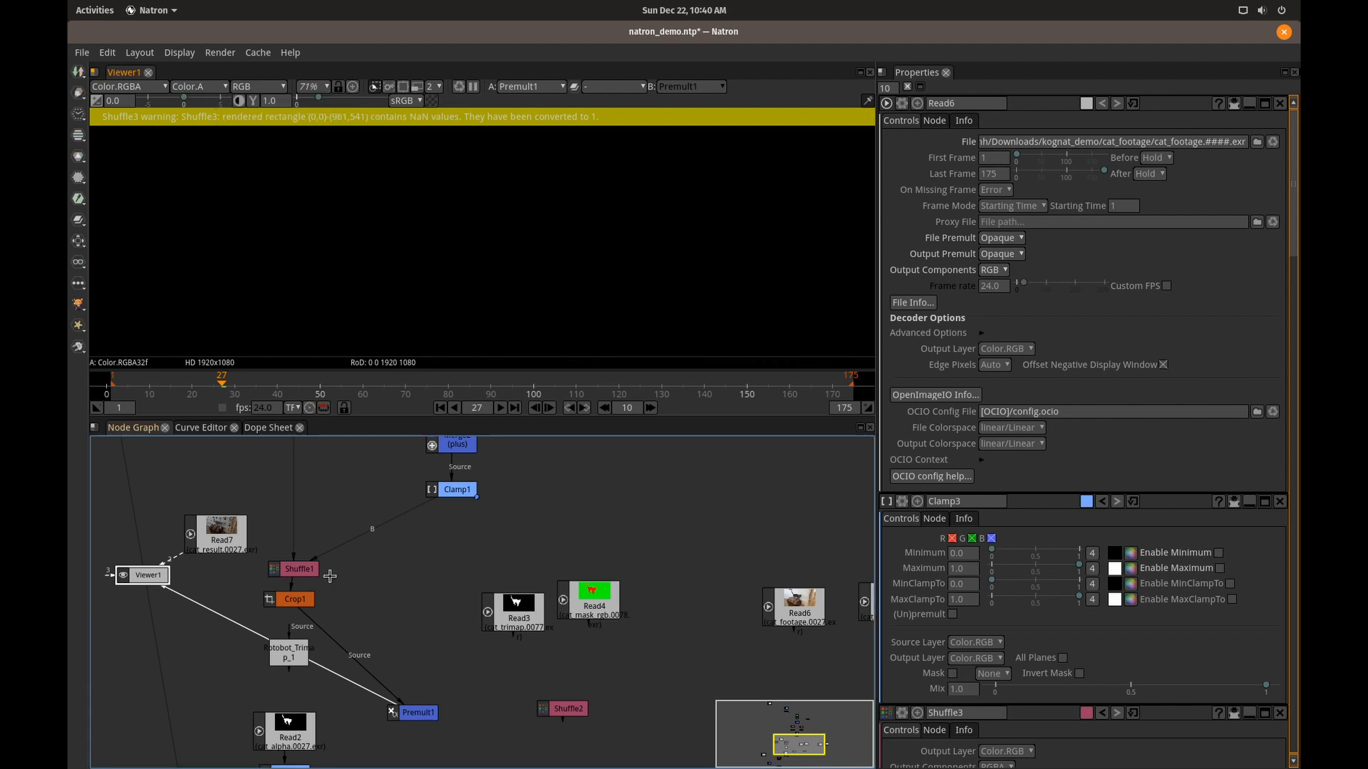
# Display the Read2 cat_alpha matte and inspect its edges closely along the cat's tail.
pyautogui.scroll(-3, 361, 670)
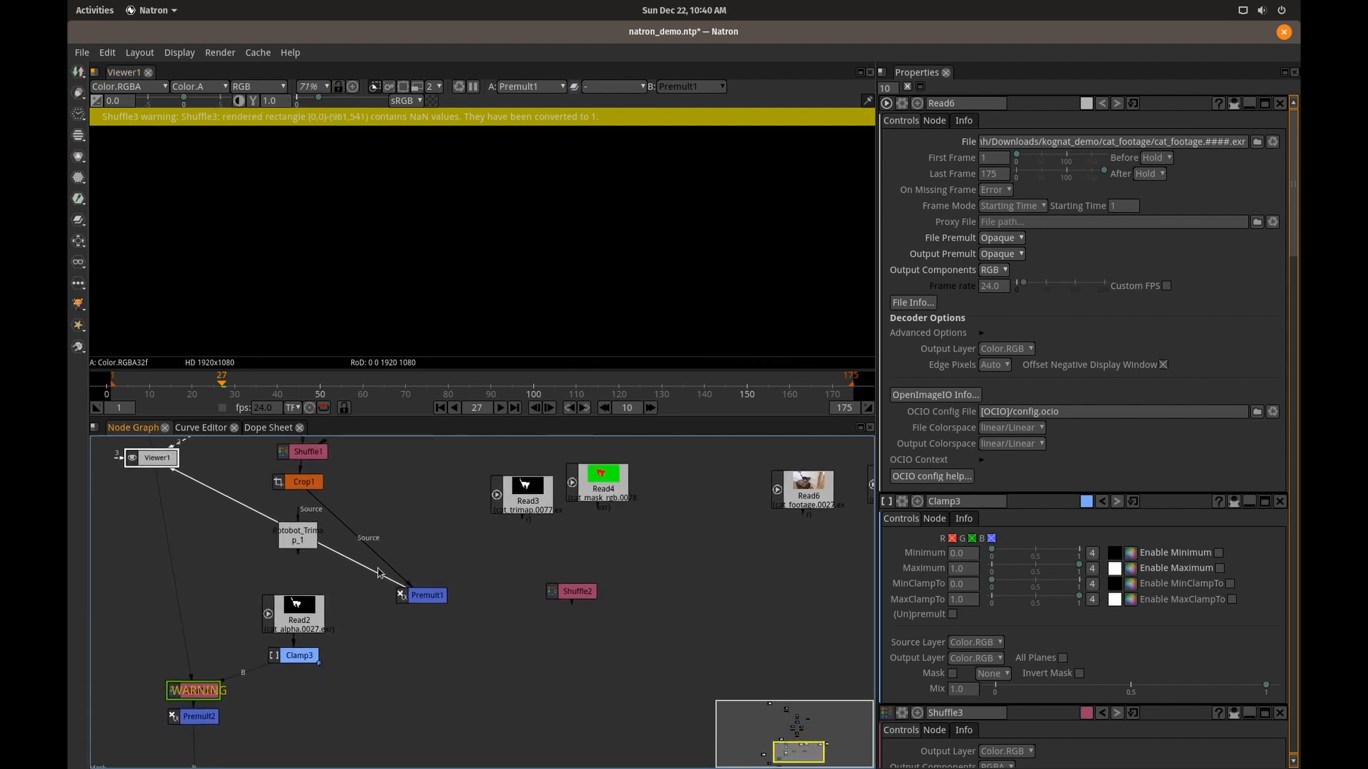
pyautogui.click(321, 607)
pyautogui.press('1')
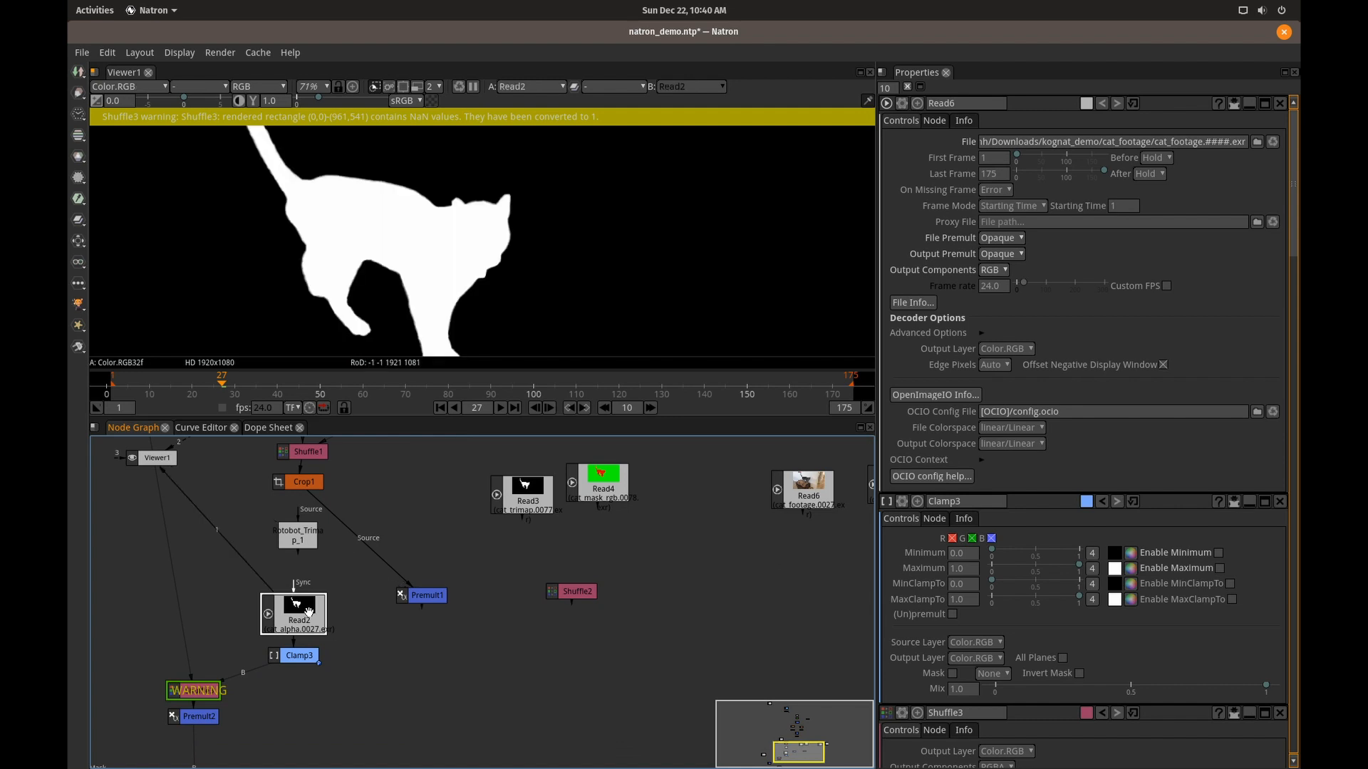
pyautogui.moveTo(400, 203); pyautogui.dragTo(582, 339)
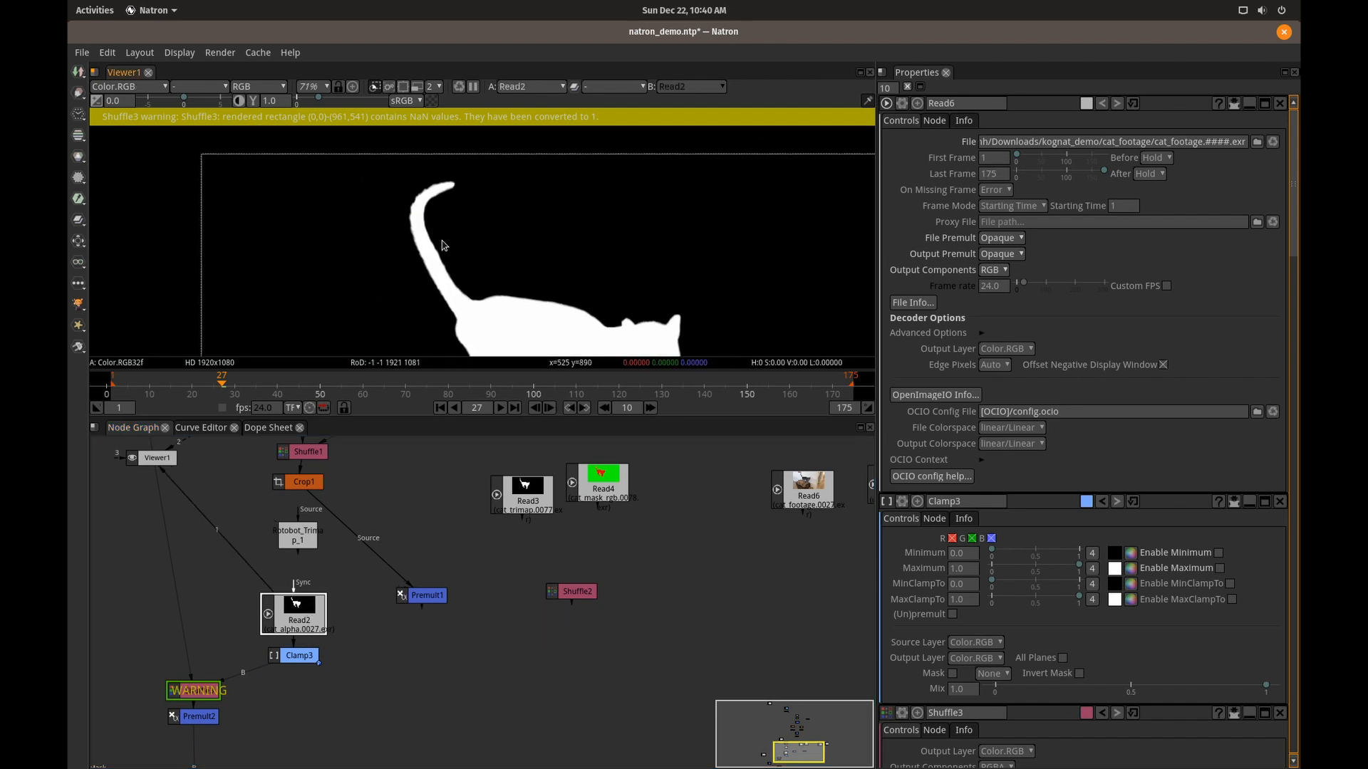
pyautogui.scroll(6, 442, 240)
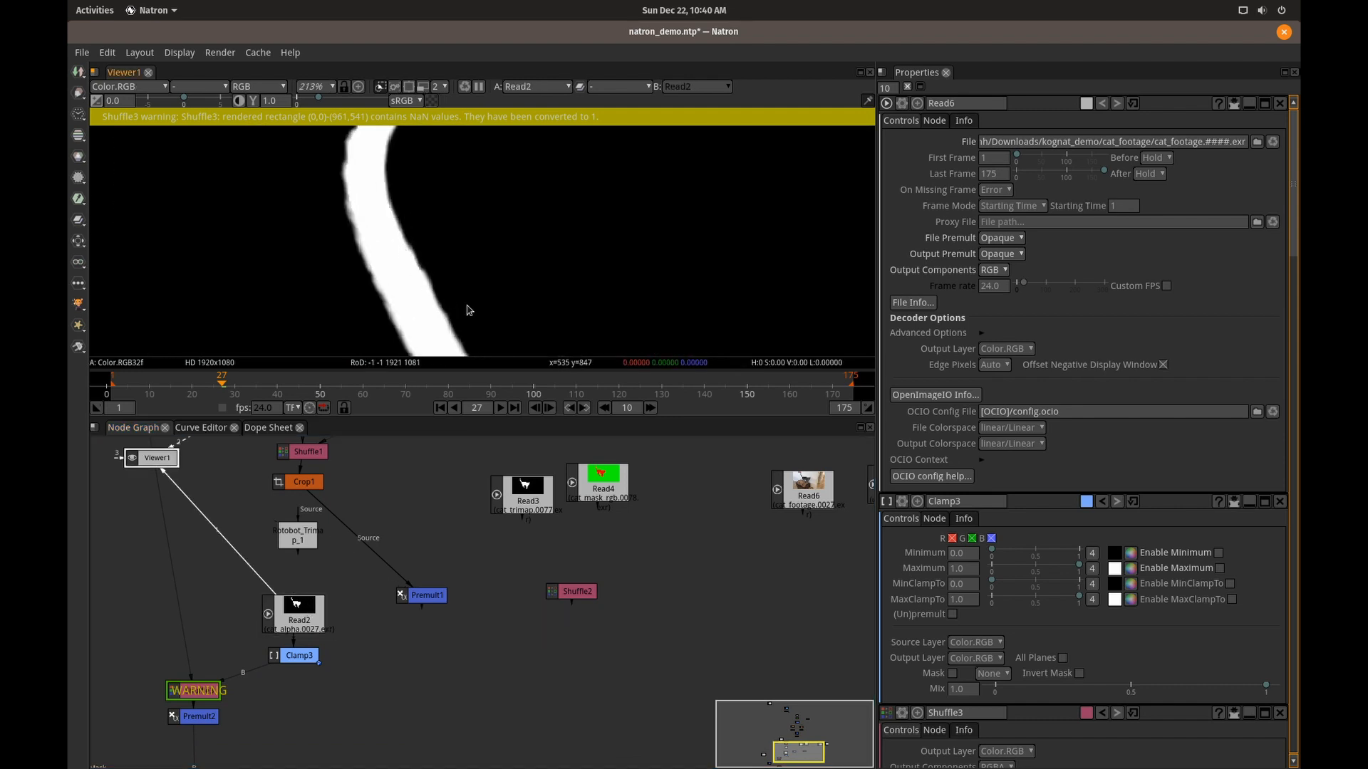
pyautogui.scroll(-7, 468, 296)
pyautogui.moveTo(446, 243); pyautogui.dragTo(417, 172)
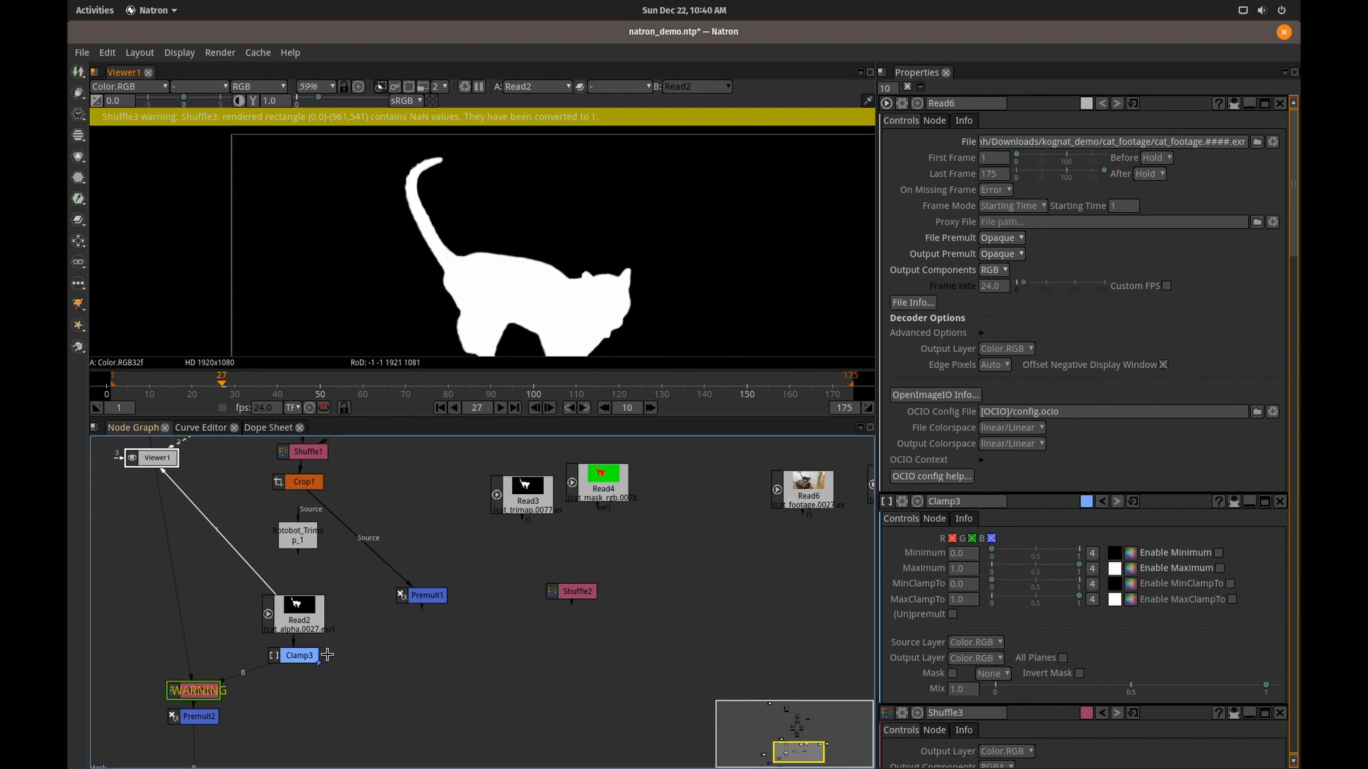
# Display the Shuffle3 output, followed by the Premult2 cutout of the cat, in the viewer.
pyautogui.moveTo(348, 686); pyautogui.dragTo(447, 592)
pyautogui.click(314, 587)
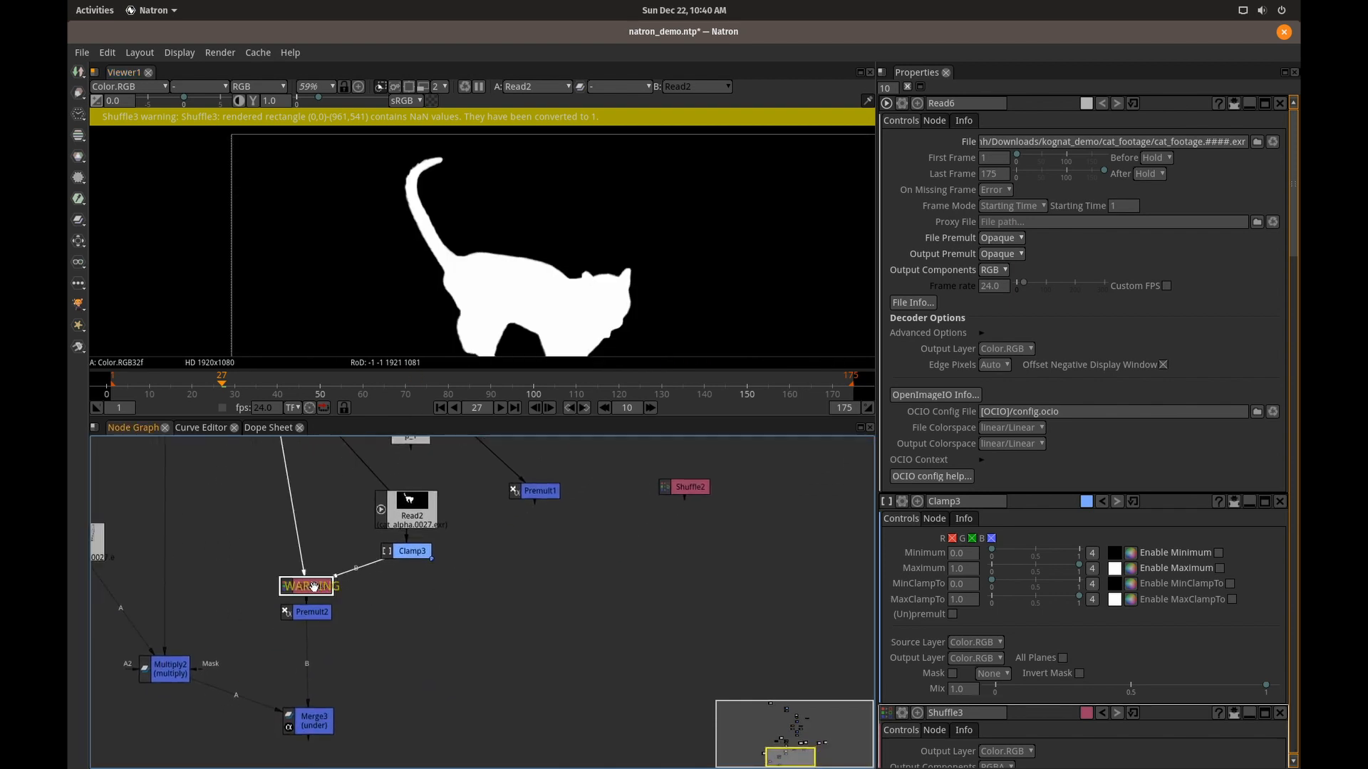
pyautogui.press('1')
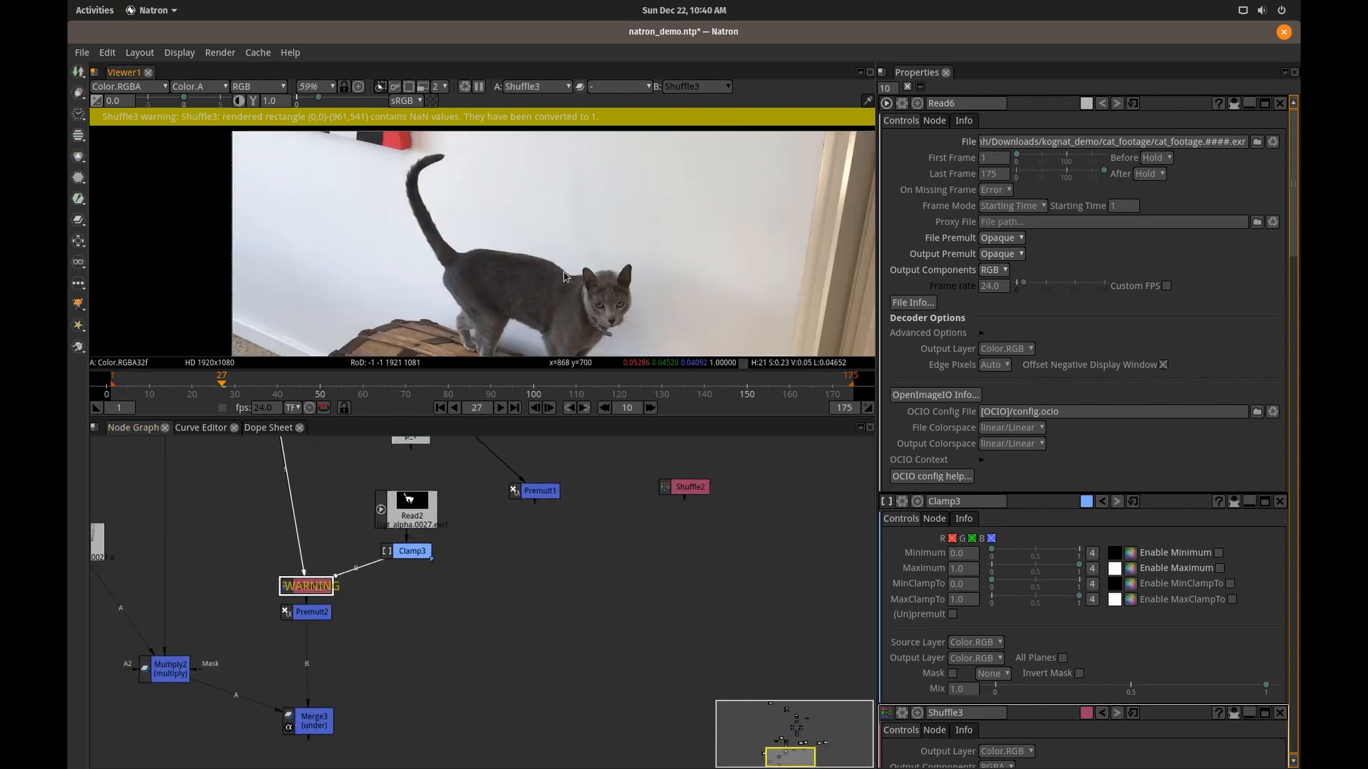
pyautogui.click(313, 613)
pyautogui.press('1')
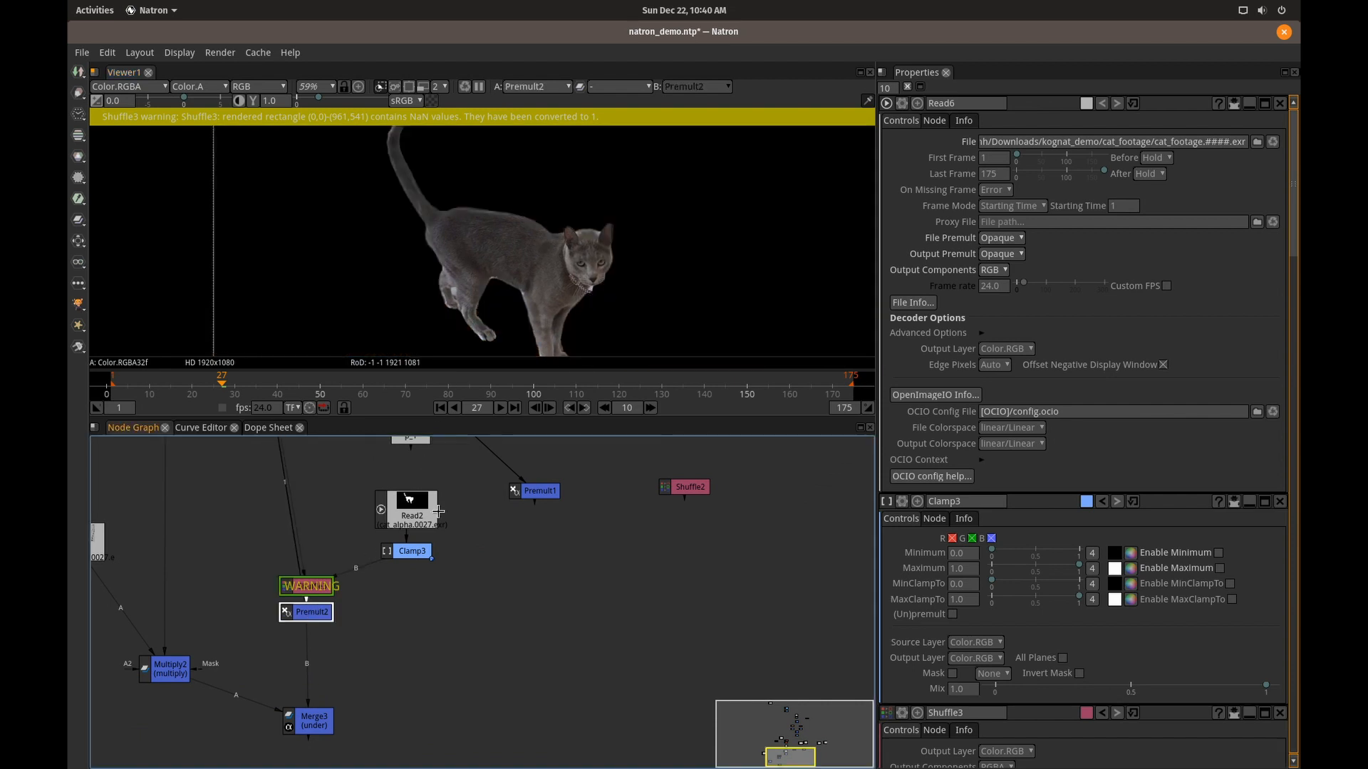
pyautogui.moveTo(519, 353); pyautogui.dragTo(510, 368)
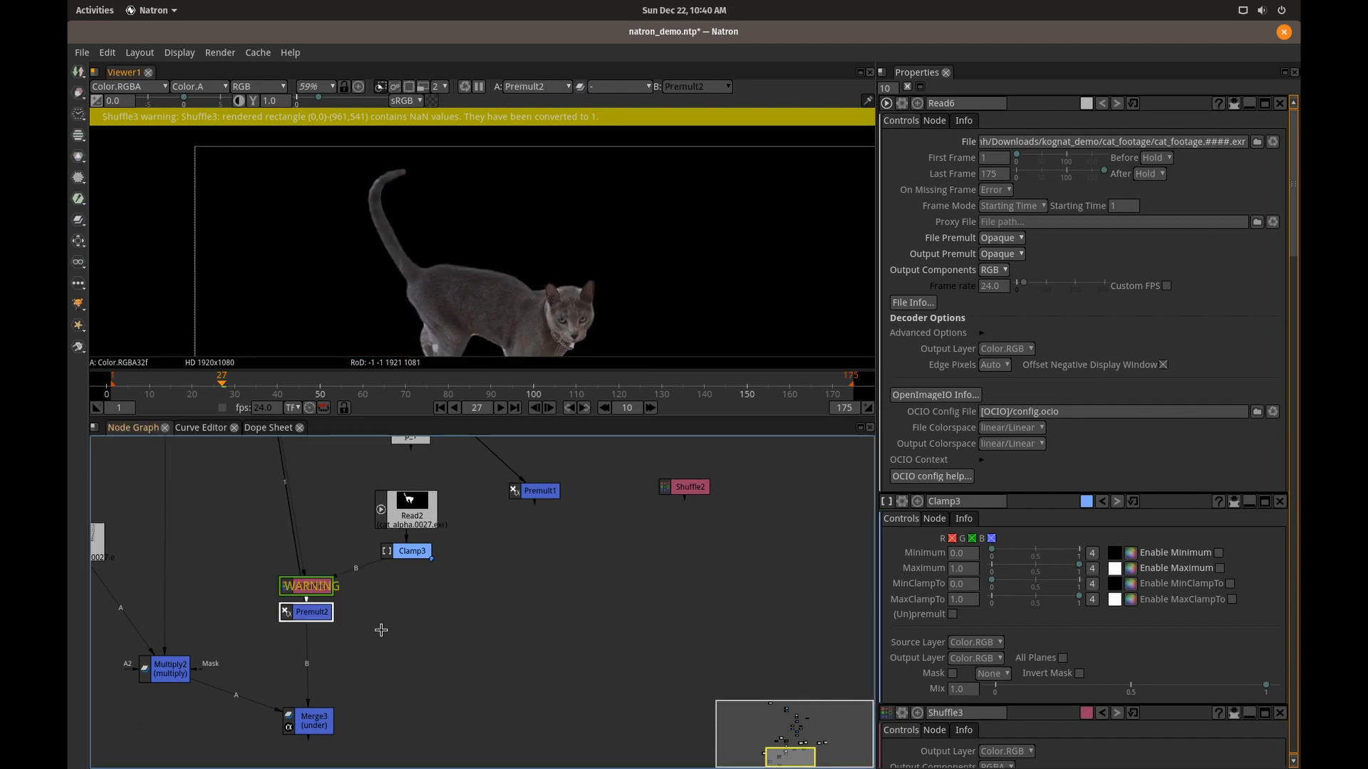
# Display the output of the Multiply2 node that combines the Read5 Kognat logo with the footage.
pyautogui.moveTo(369, 682); pyautogui.dragTo(604, 692)
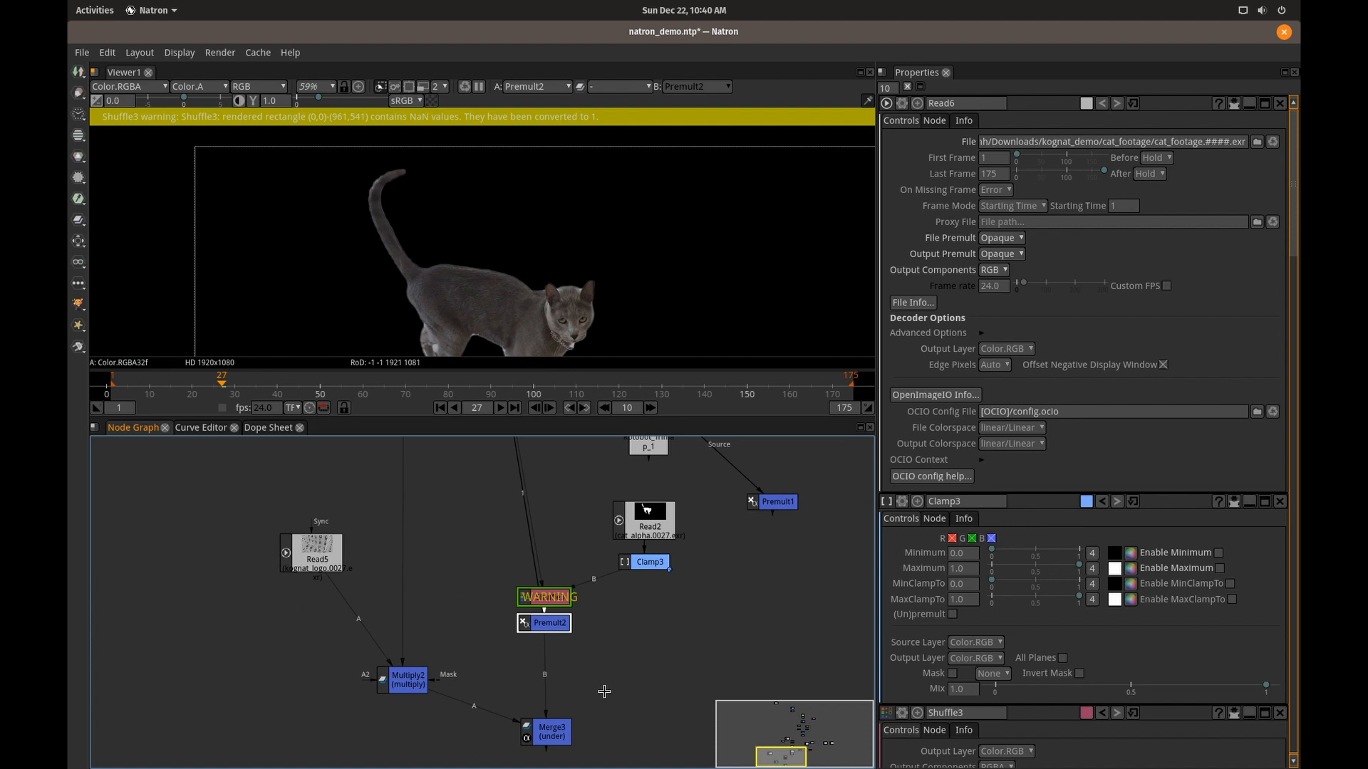
pyautogui.click(399, 680)
pyautogui.press('1')
pyautogui.scroll(-4, 548, 287)
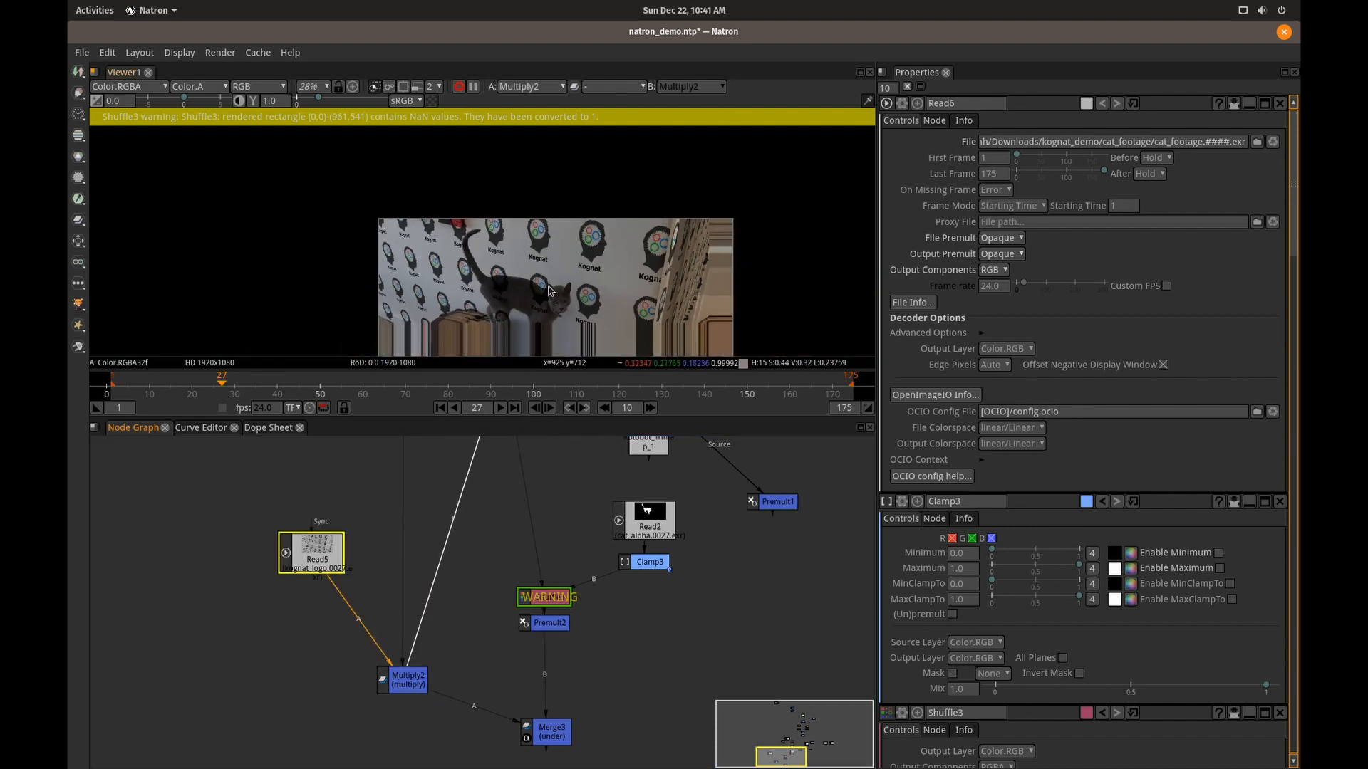
# Display the output of the Merge3 (under) node in the viewer and inspect the cat composited over the logo-covered footage.
pyautogui.moveTo(548, 287); pyautogui.dragTo(439, 217)
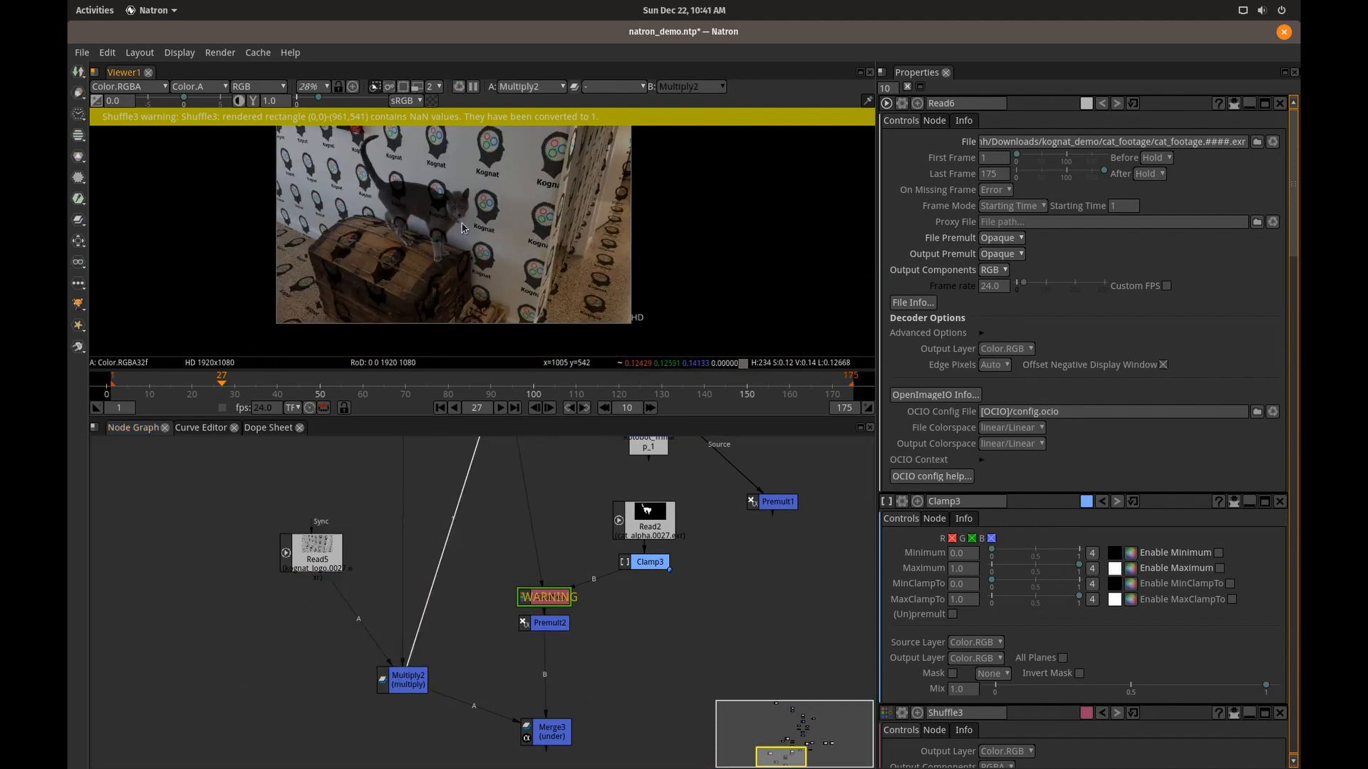
pyautogui.click(549, 736)
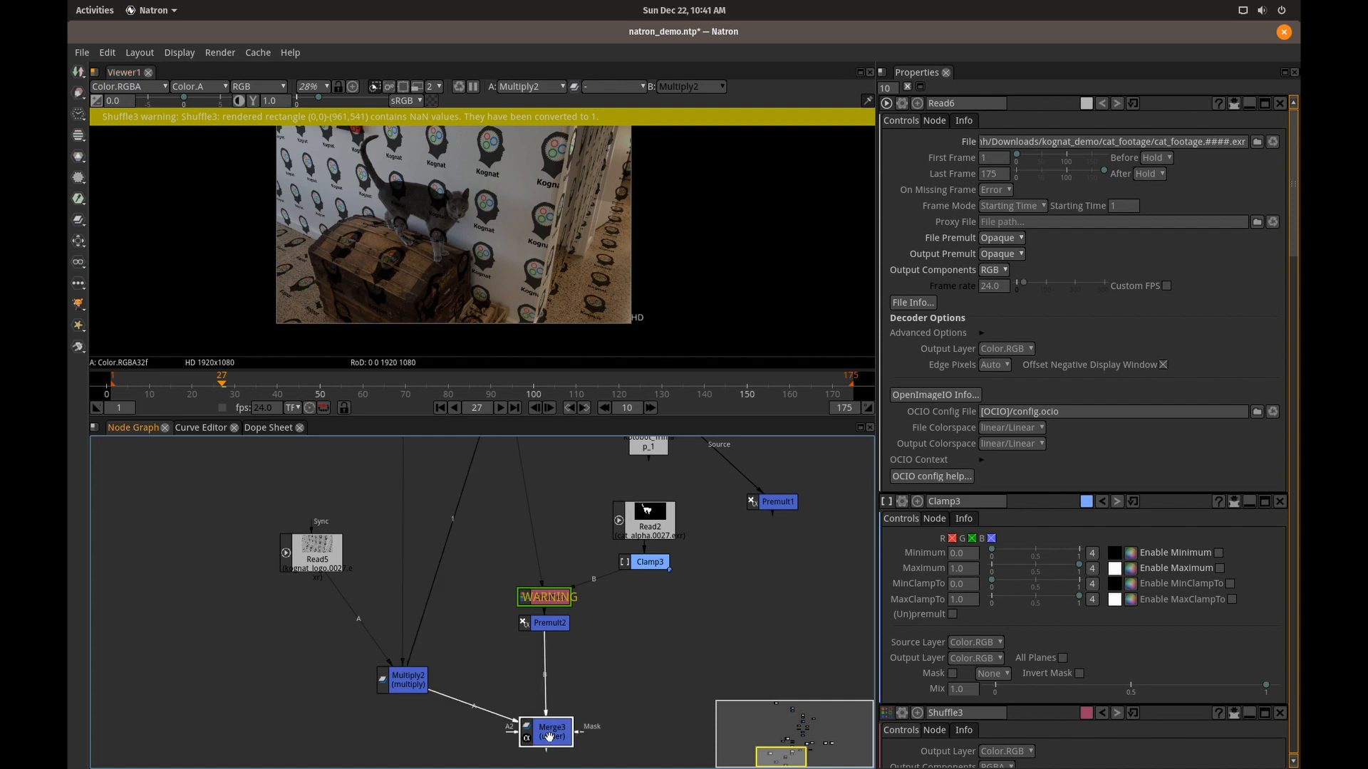
pyautogui.press('1')
pyautogui.moveTo(431, 235); pyautogui.dragTo(442, 277)
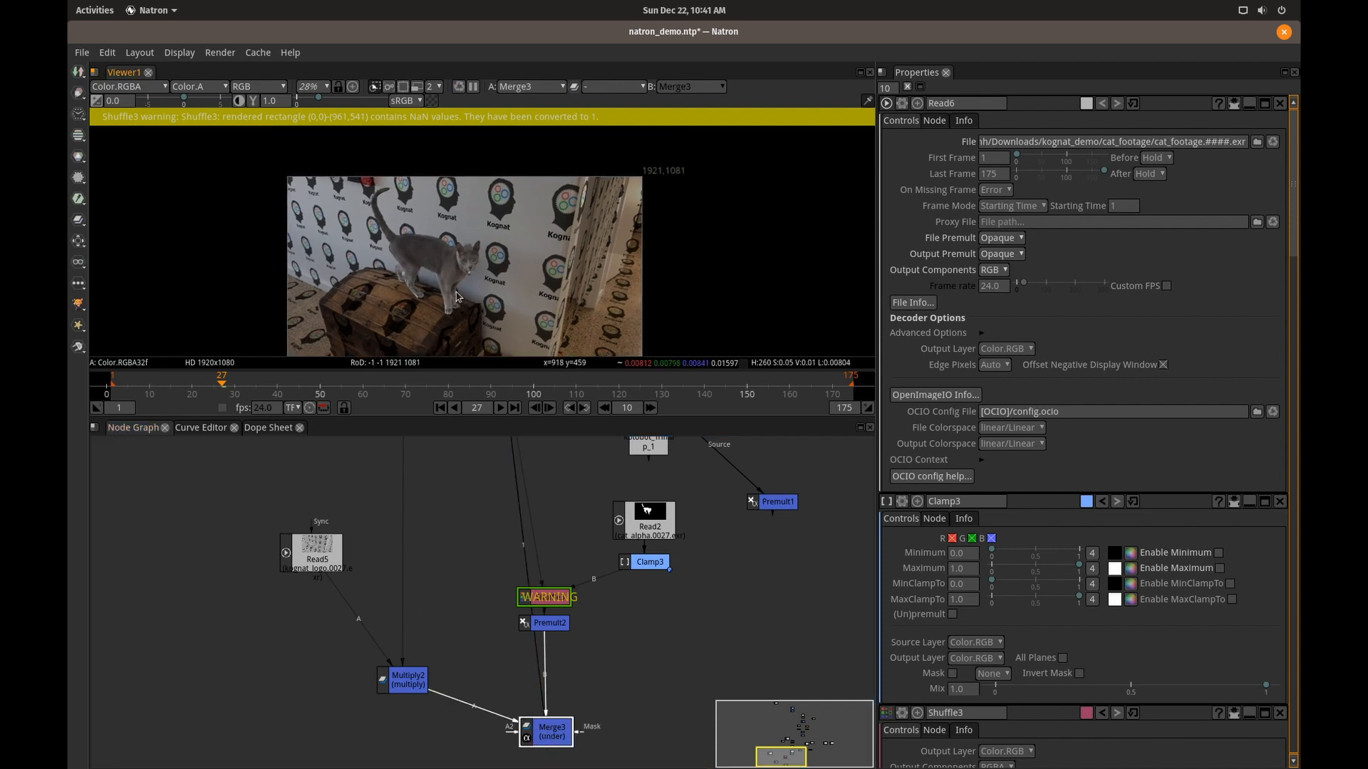
pyautogui.scroll(5, 440, 270)
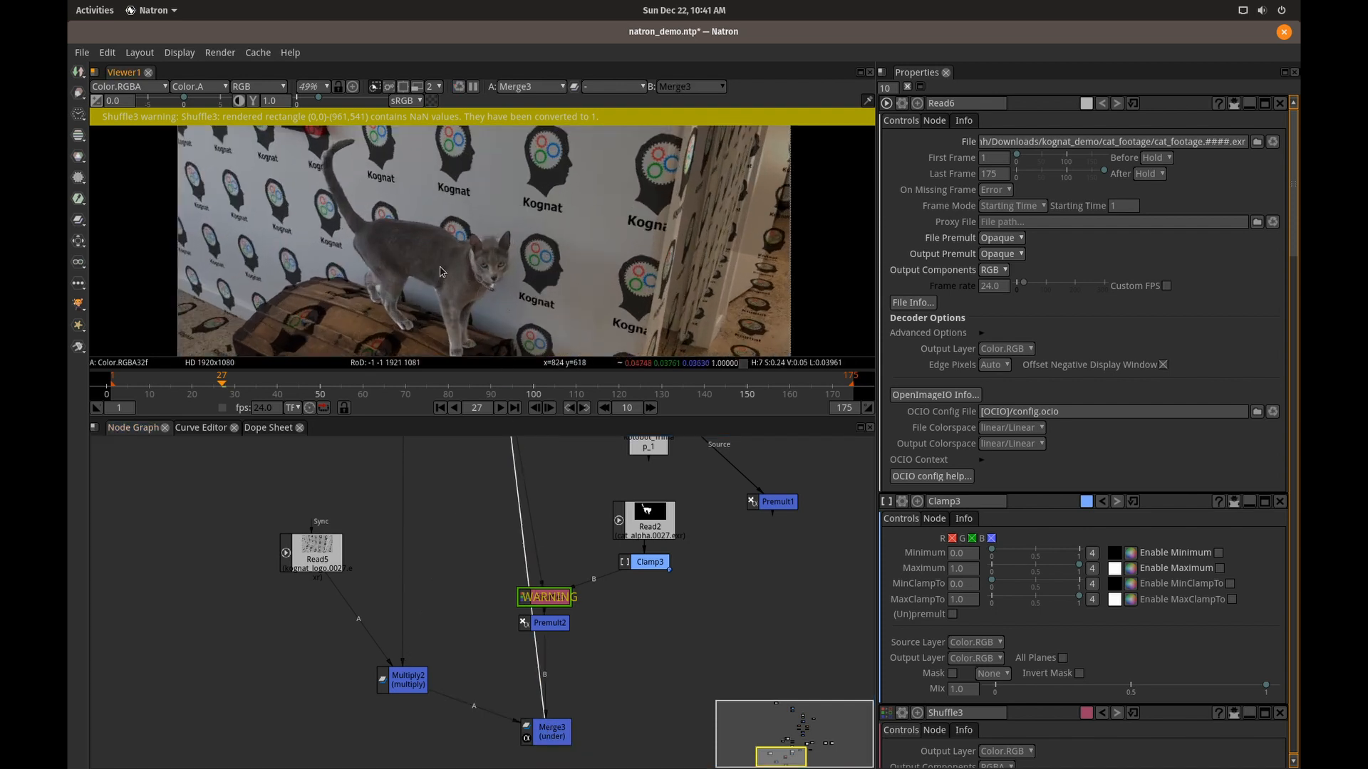
# Maximize the viewer, play the Merge3 composite and examine the cat closely at about 103% zoom.
pyautogui.press('space')
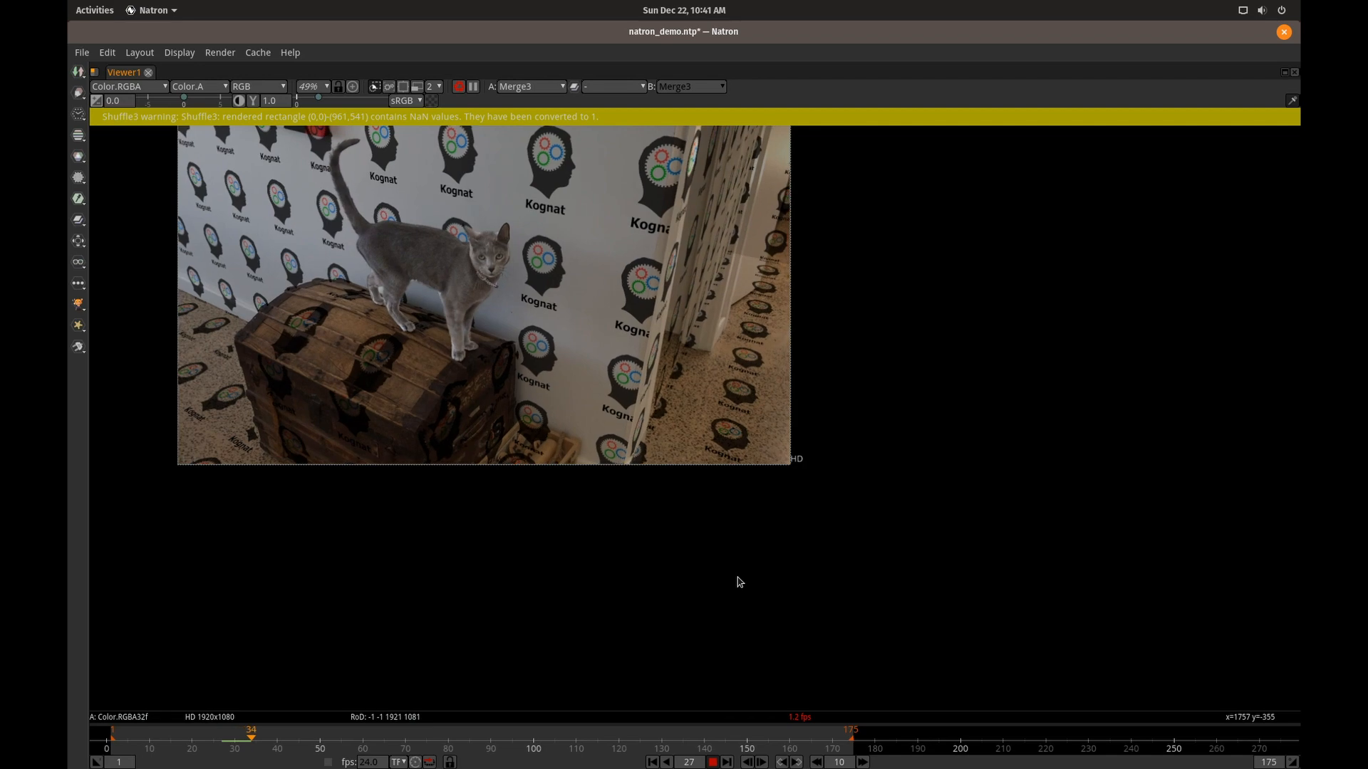
pyautogui.moveTo(639, 466); pyautogui.dragTo(798, 593)
pyautogui.scroll(4, 722, 521)
pyautogui.moveTo(700, 463); pyautogui.dragTo(765, 520)
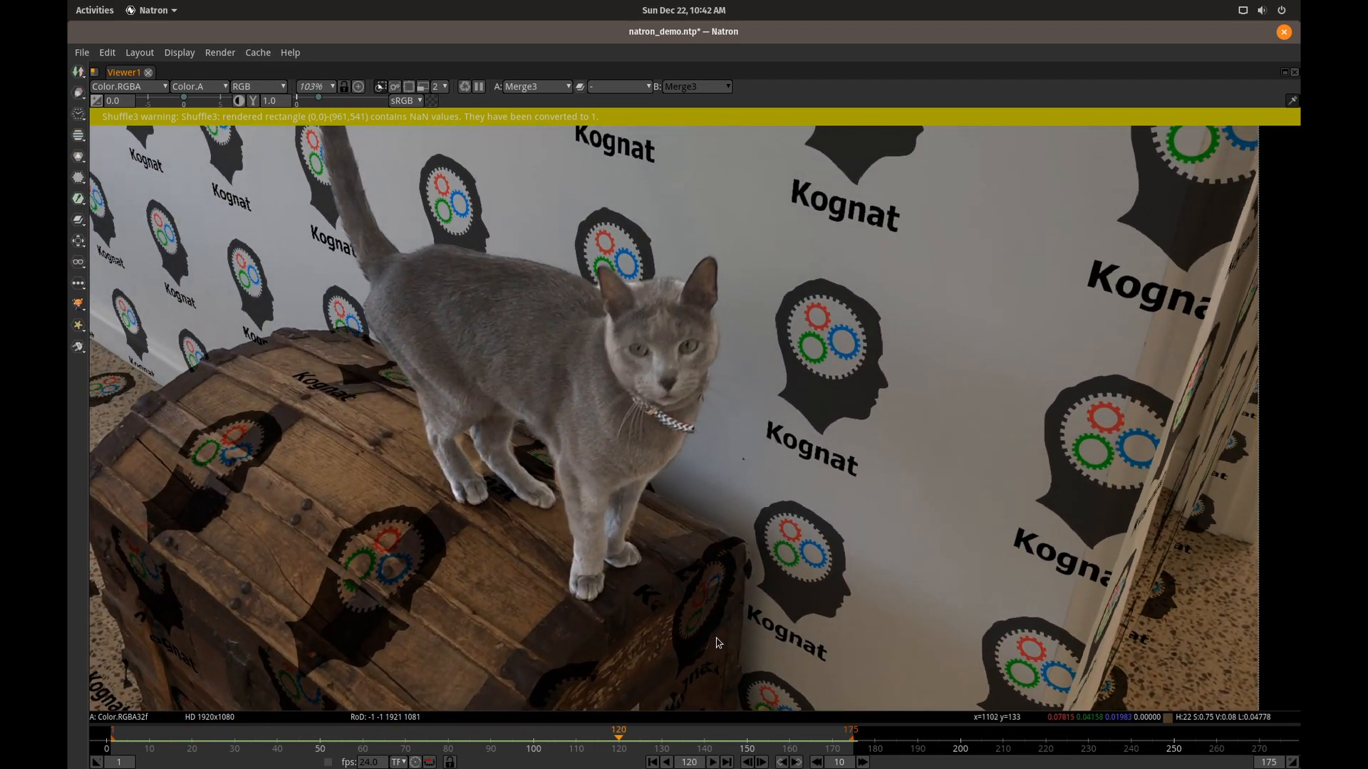
# Switch to the OBS window.
pyautogui.hotkey('alt', 'Tab')
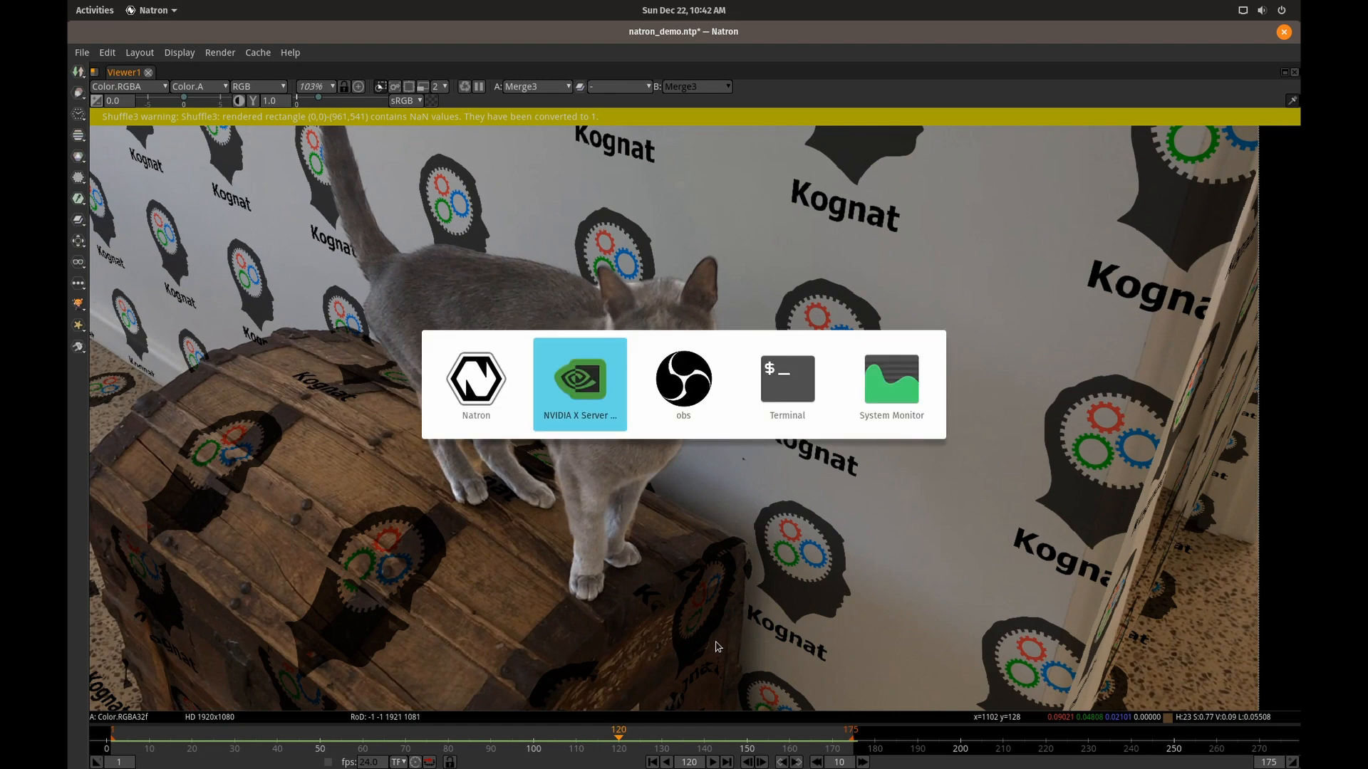
pyautogui.hotkey('alt', 'Tab')
pyautogui.click(719, 757)
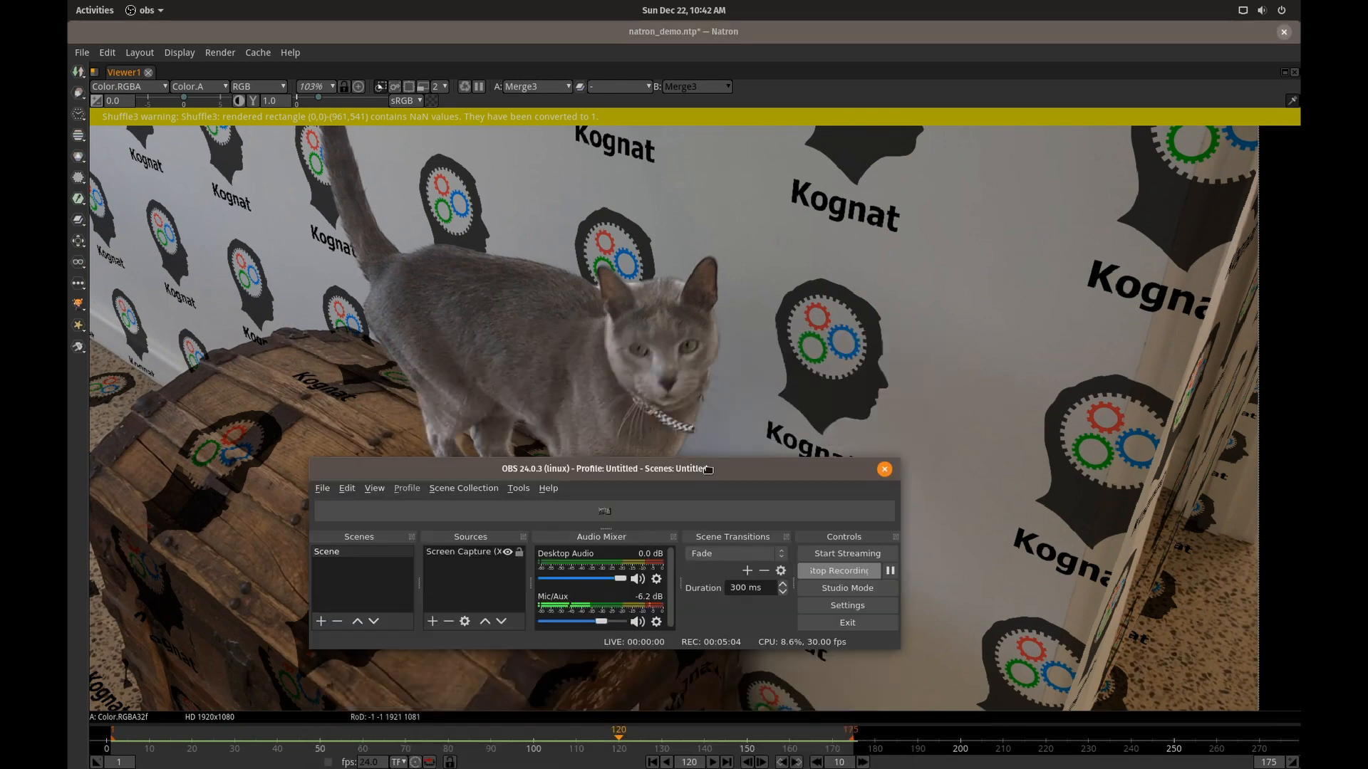